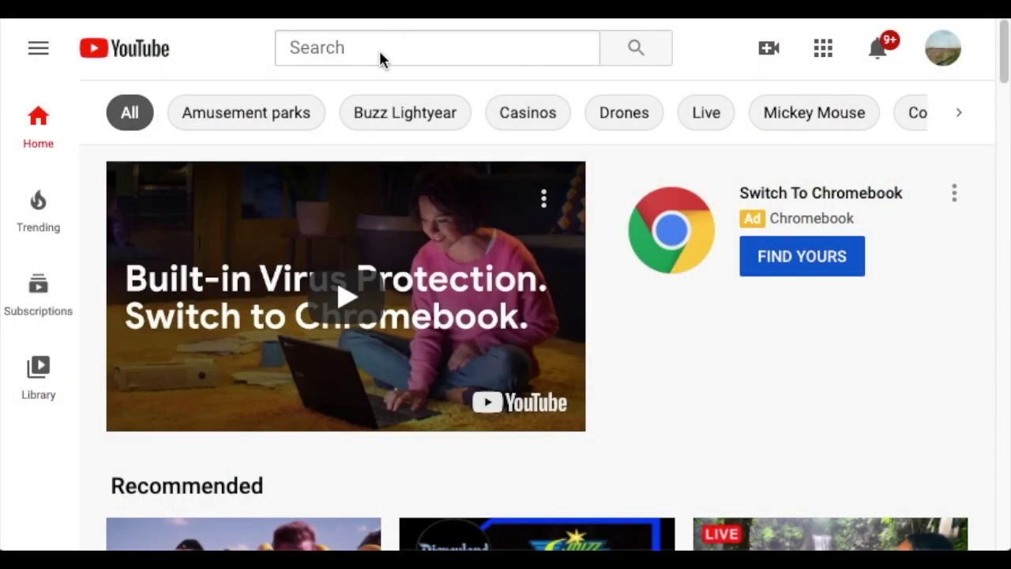
Search YouTube for "drone videos" and look through the videos in the results.
click(378, 48)
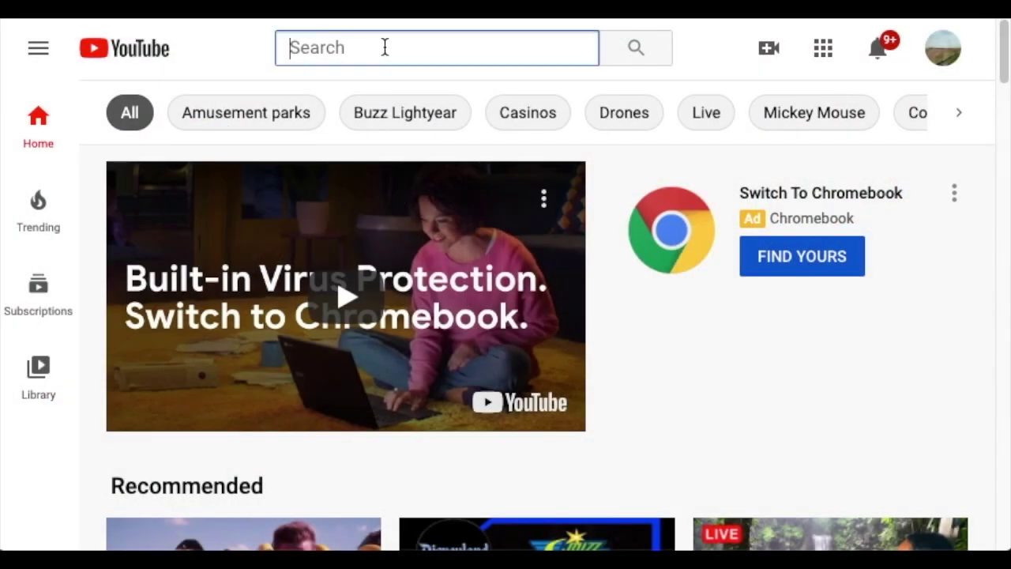
text(drone videos)
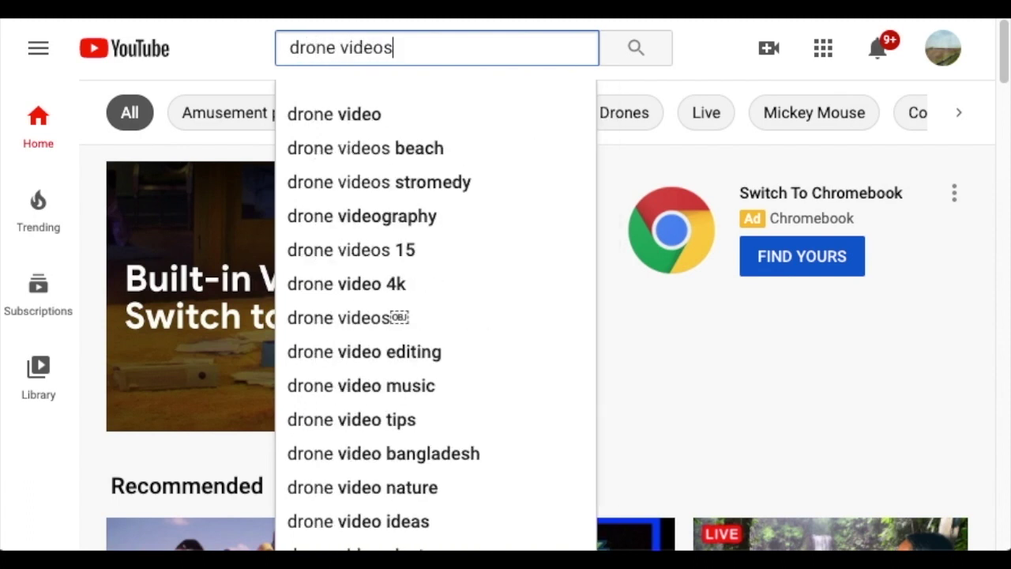
key(Return)
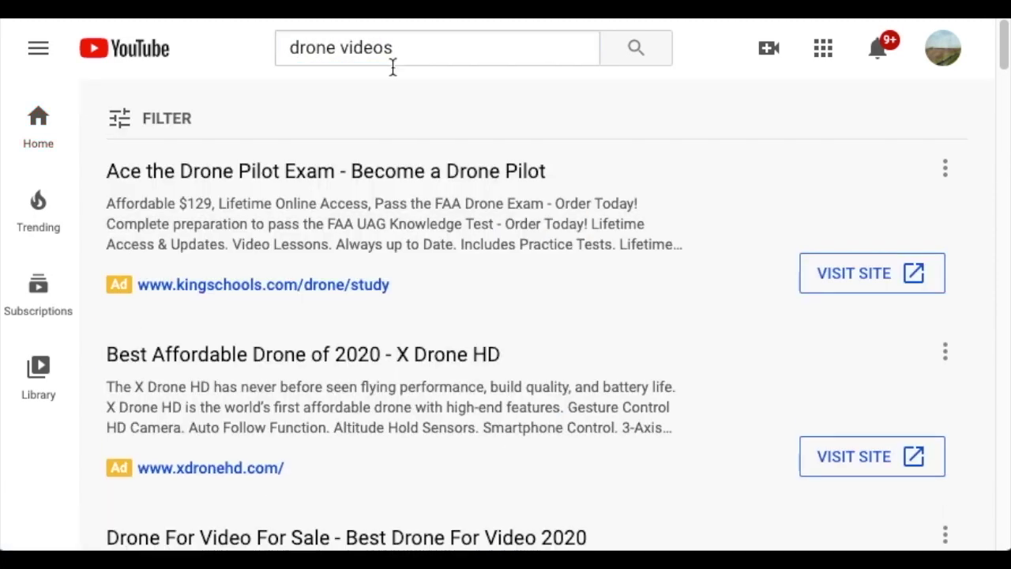
scroll(678, 263, down, 5)
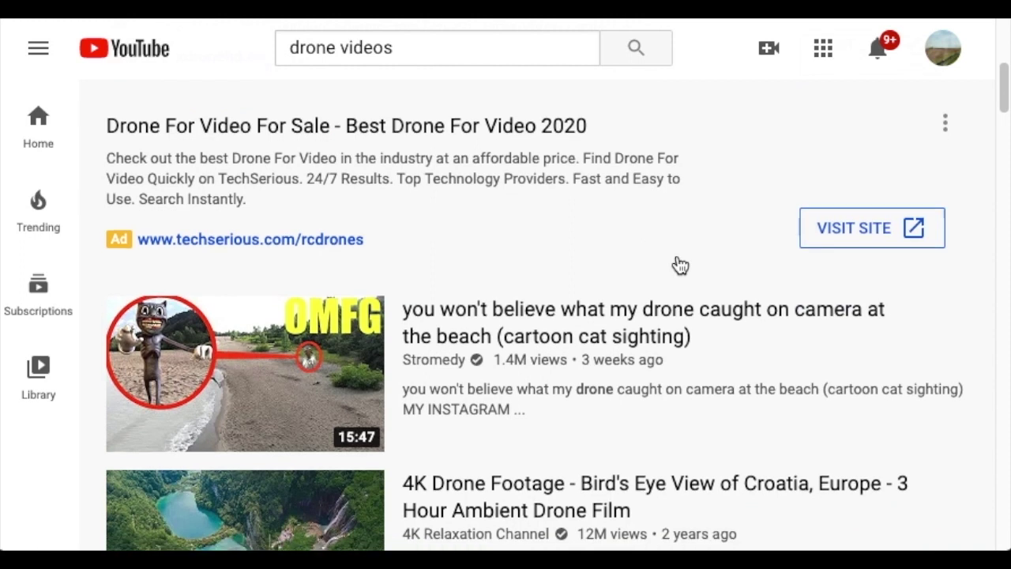
scroll(679, 265, down, 4)
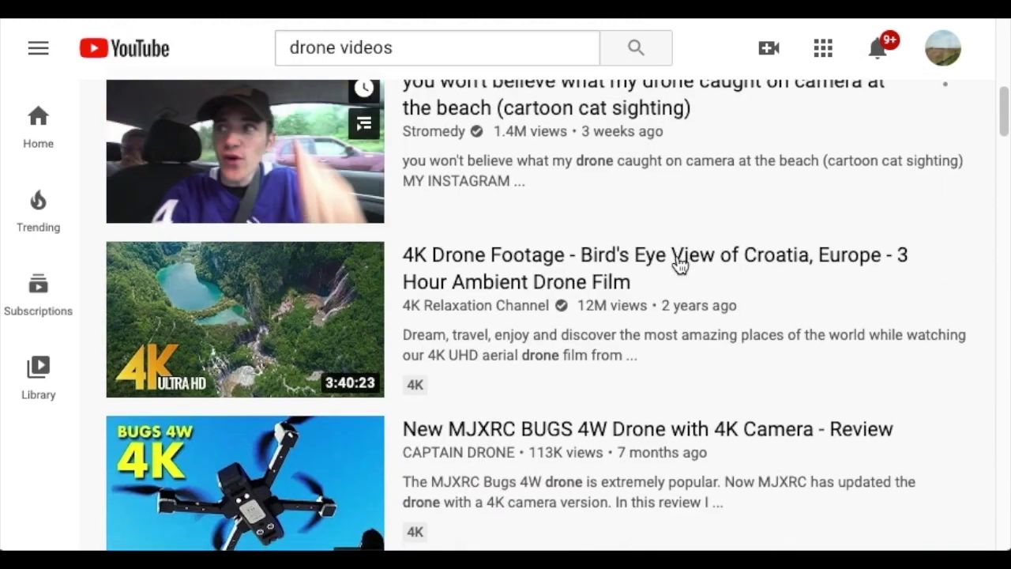
scroll(679, 264, down, 3)
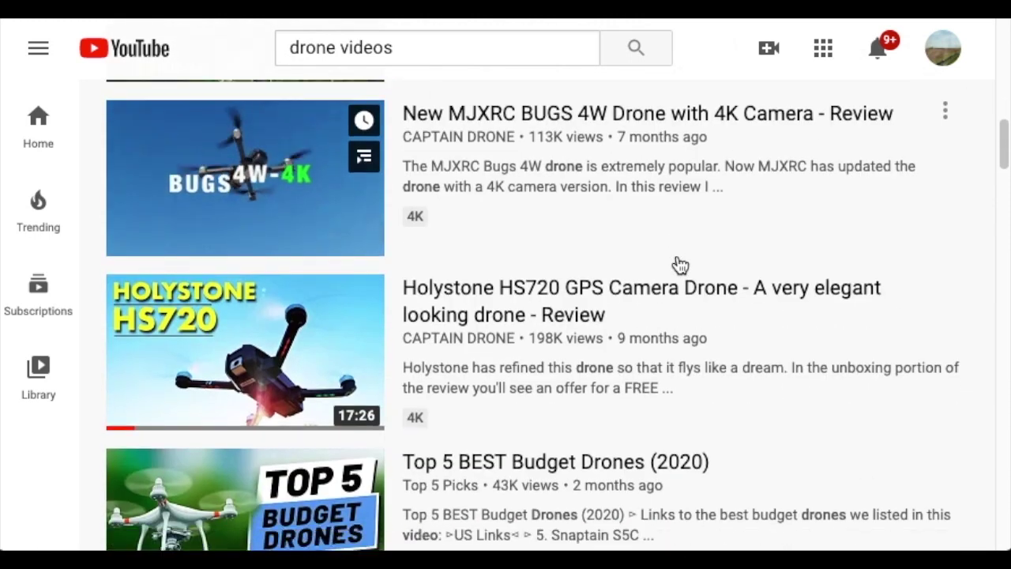
scroll(679, 265, down, 6)
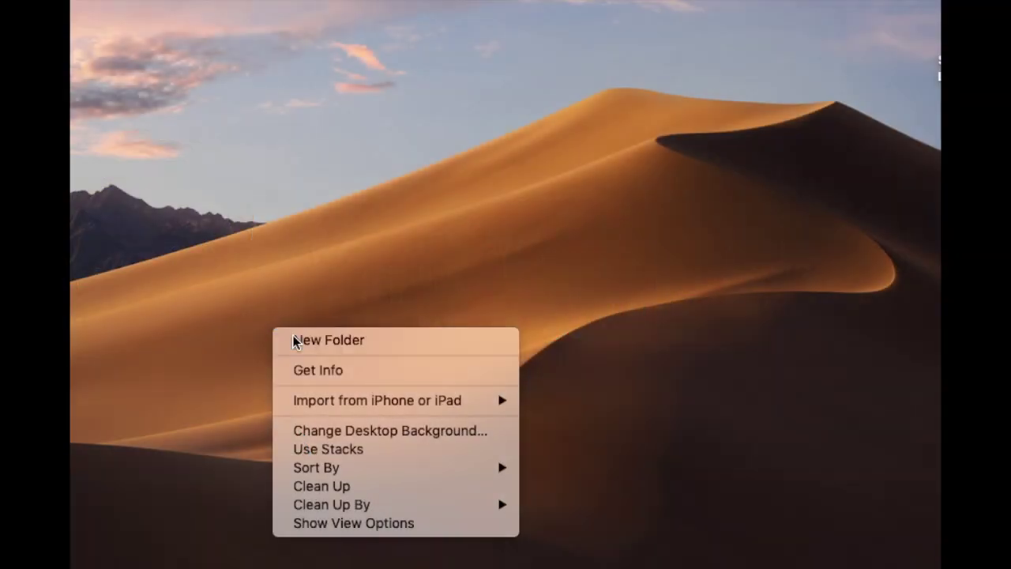
Create a new folder on the desktop and name it "Working Folder".
click(294, 340)
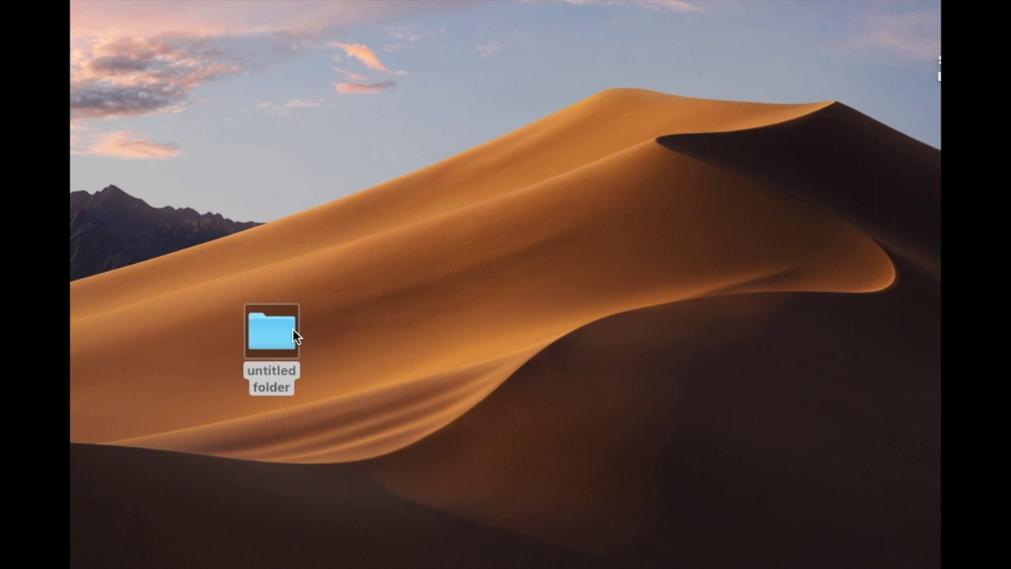
click(274, 380)
text(Working Fold)
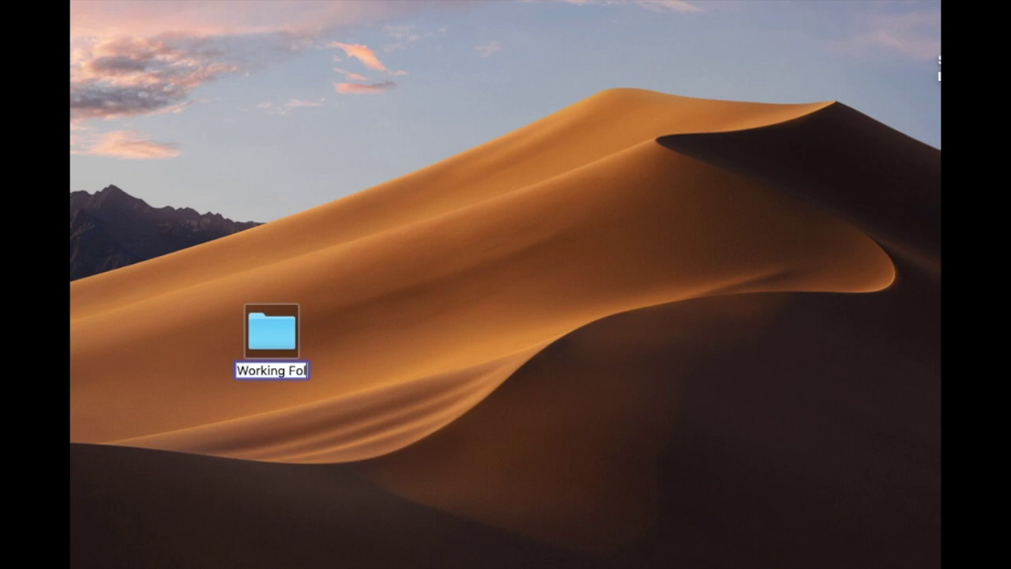
text(er)
key(Return)
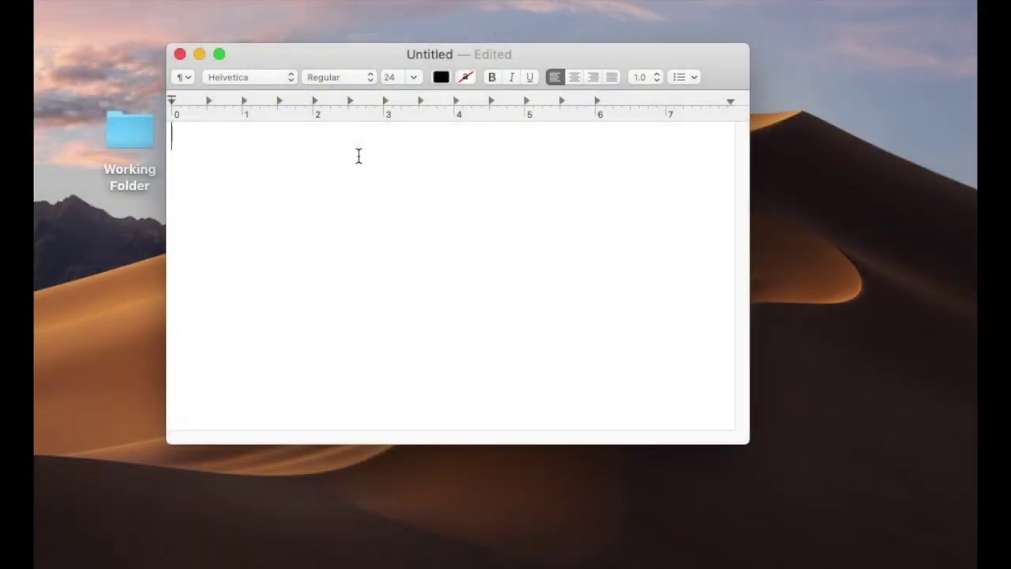
text(Description:)
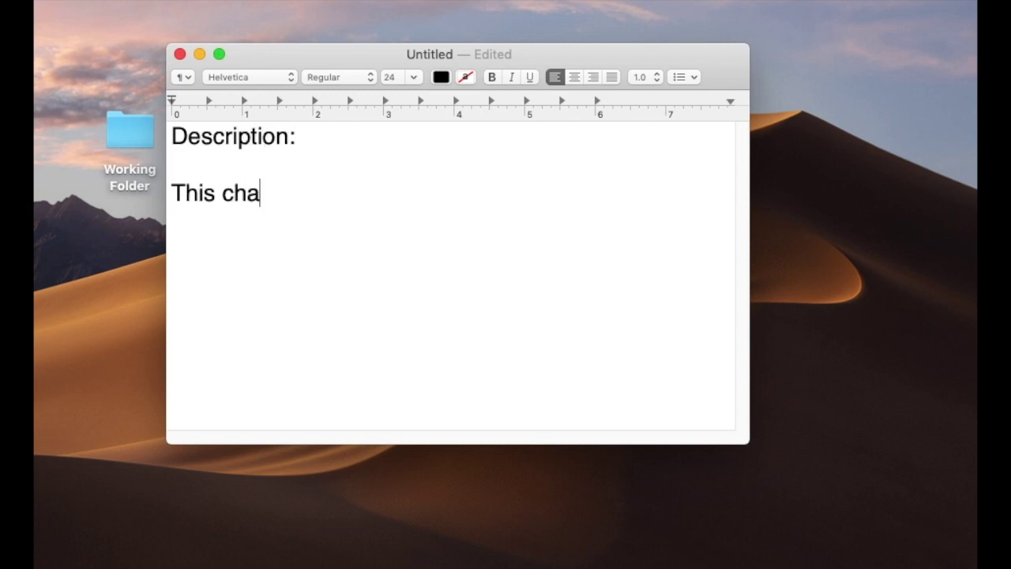
text(out drone vide)
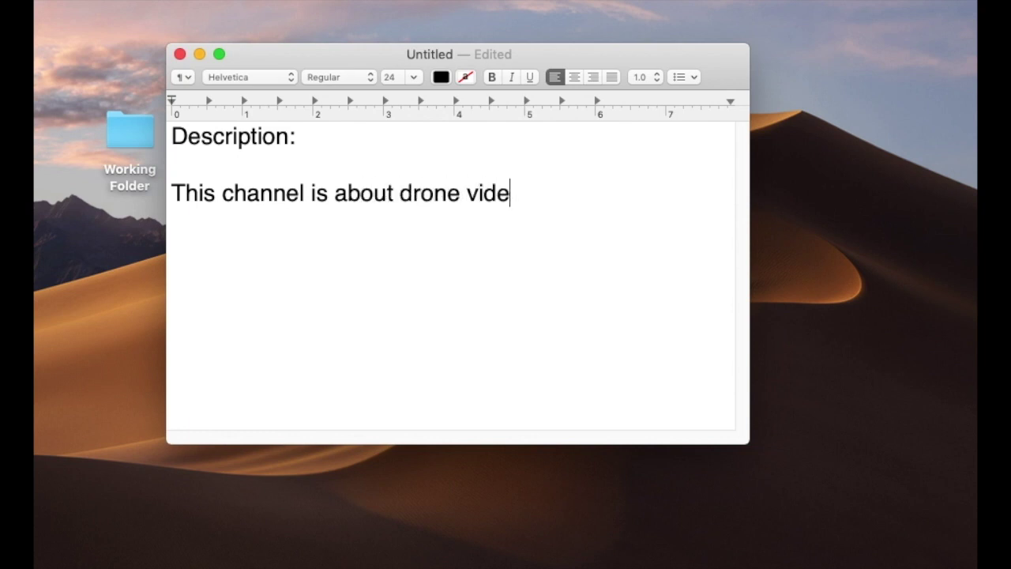
text(s and tours.)
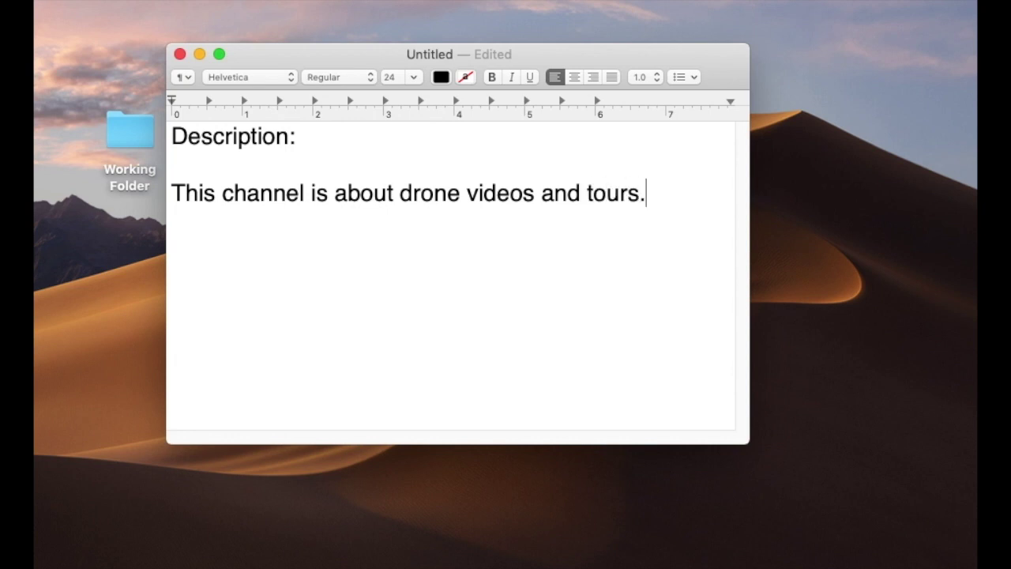
text(ou would like a drone of your own, please click this link: https://bit.ly/3g14ulK)
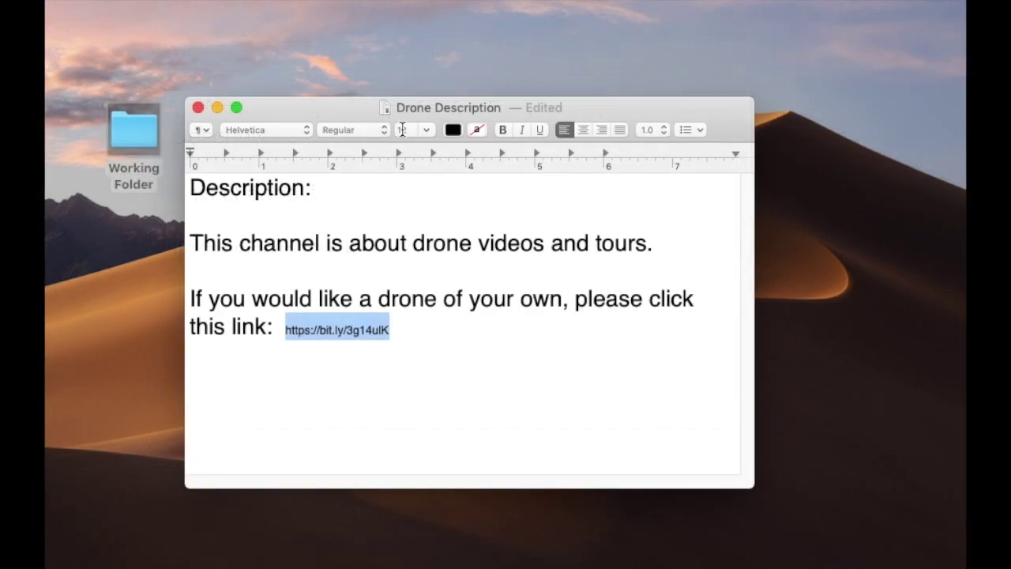
Set the font size of the selected bit.ly link in the Drone Description document to 24.
click(424, 128)
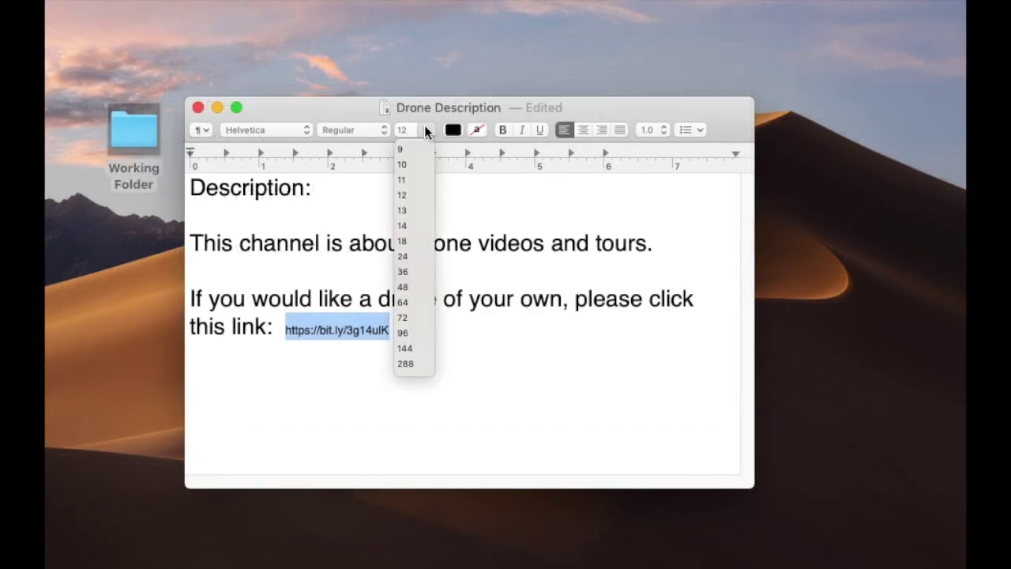
click(404, 256)
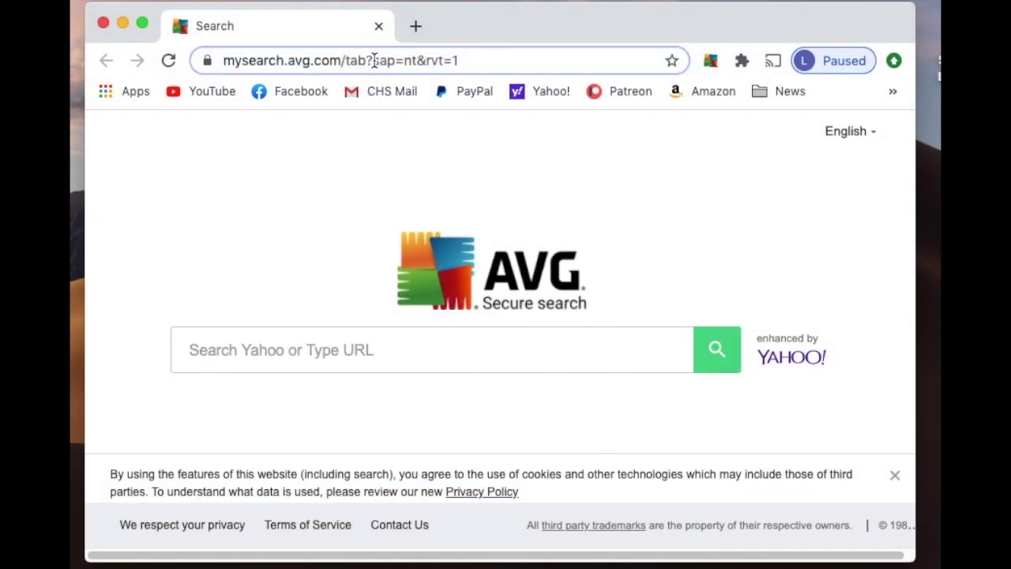
Go to google.com in the browser, search for "new gmail account", and open the account sign-up page through the Gmail Help article.
click(374, 60)
text(google.com)
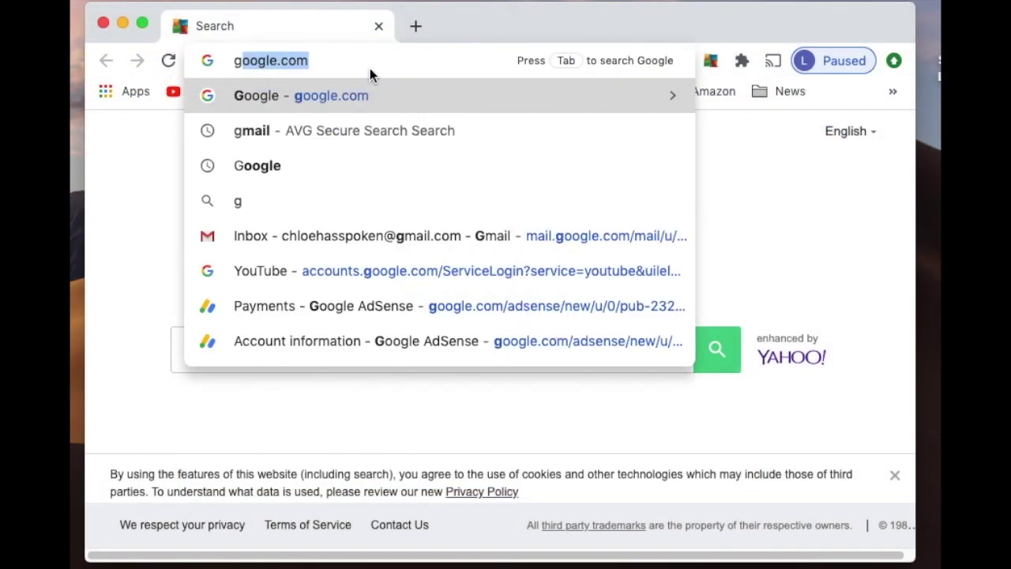
key(Return)
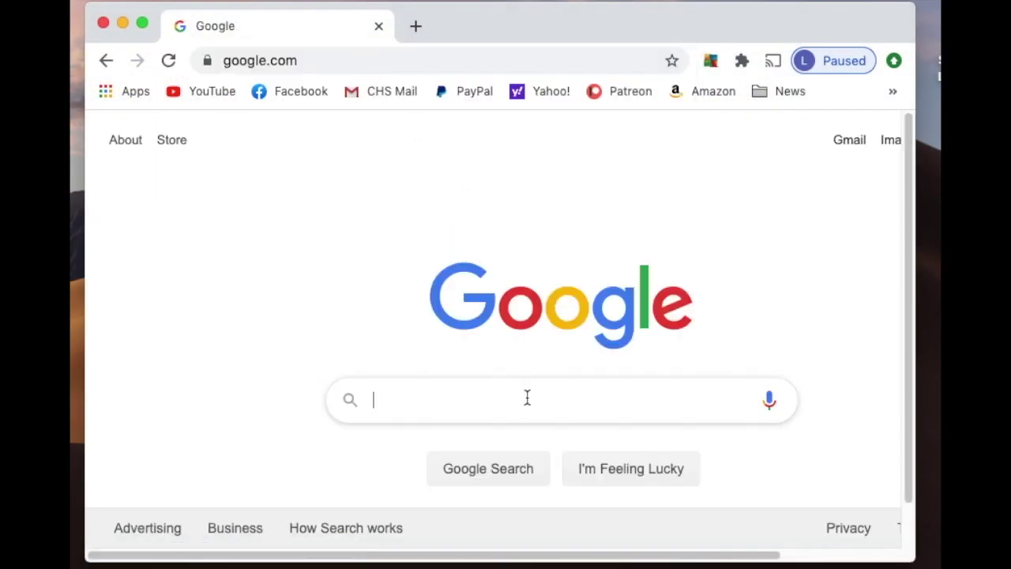
text(new)
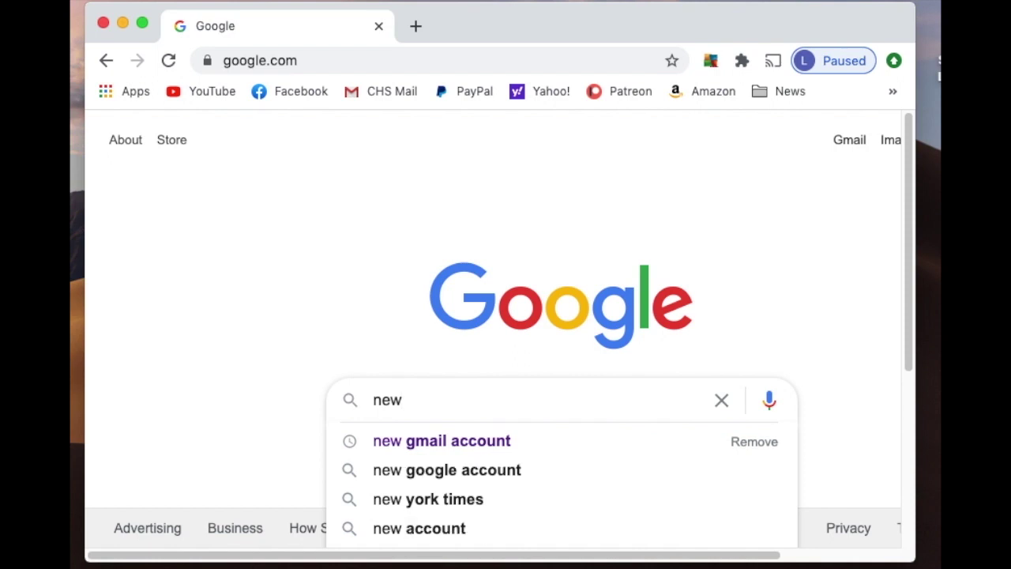
click(470, 443)
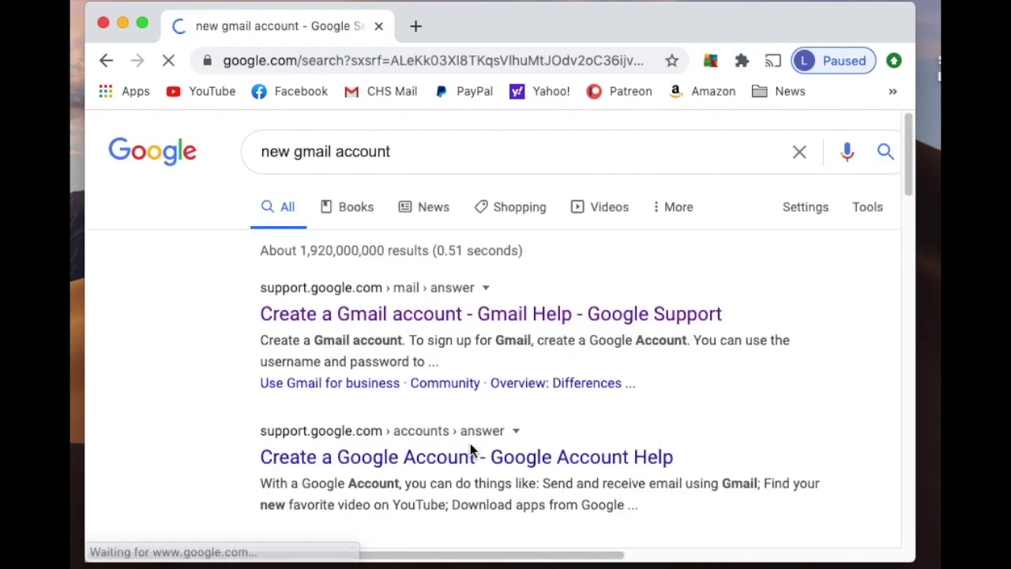
click(505, 314)
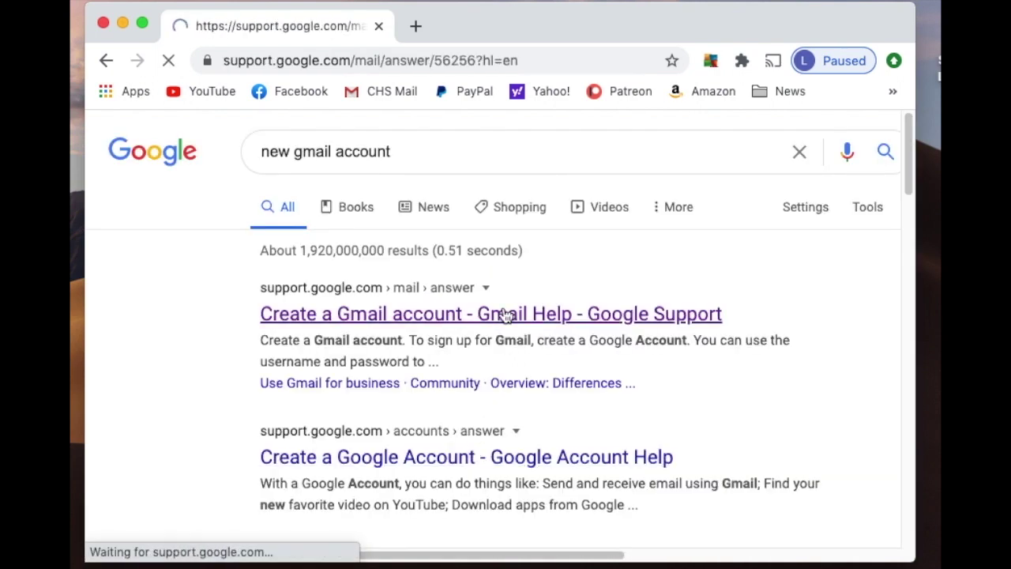
click(343, 444)
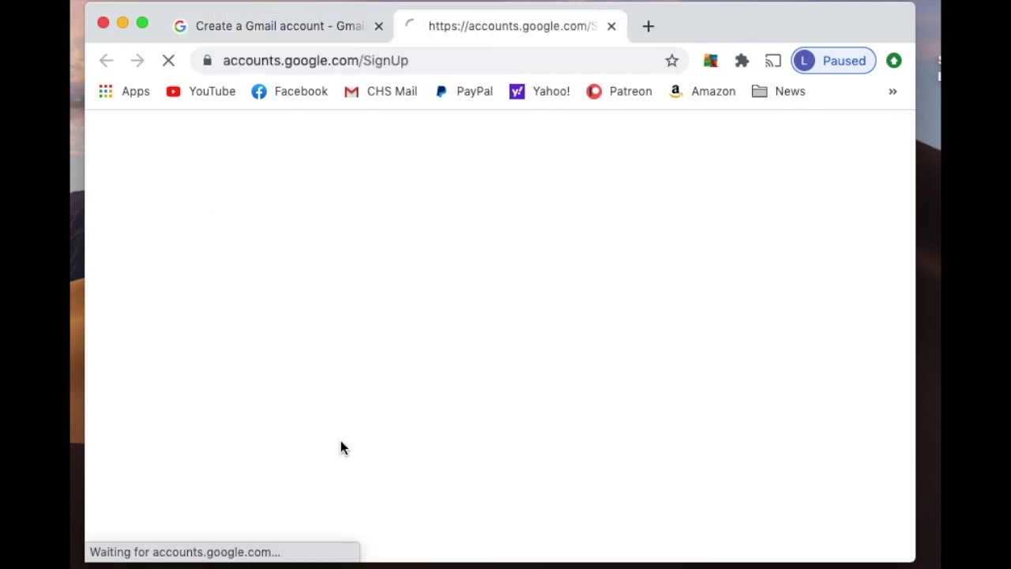
Fill in the first name, last name and Gmail username on the Google Account creation form.
text(Otis)
key(Tab)
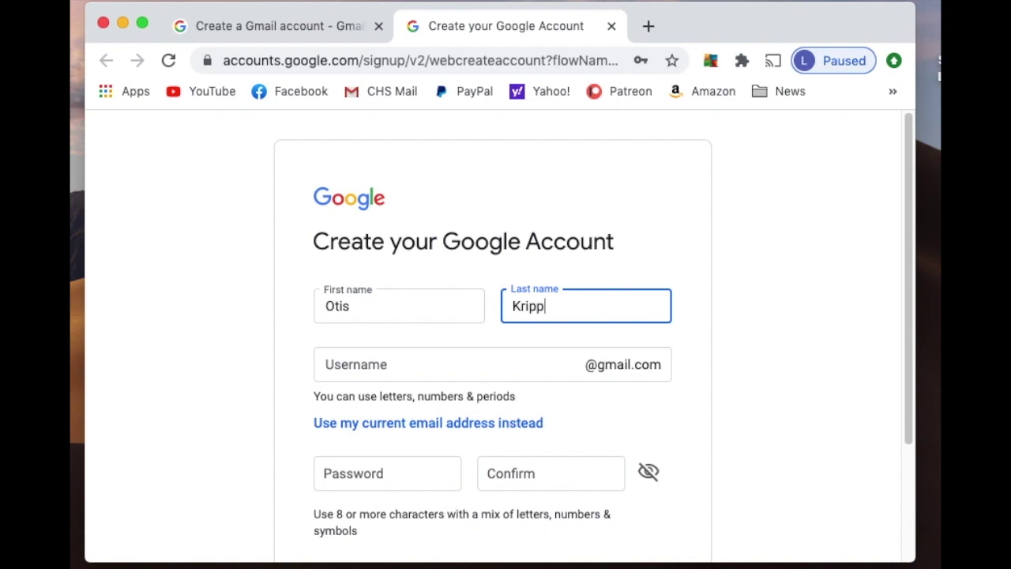
key(Tab)
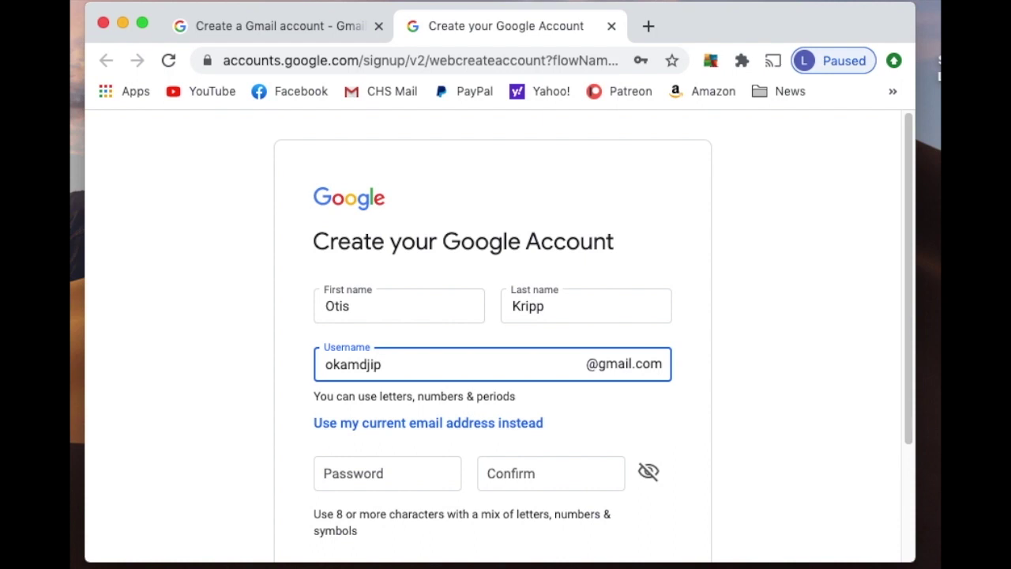
scroll(438, 373, down, 3)
click(439, 373)
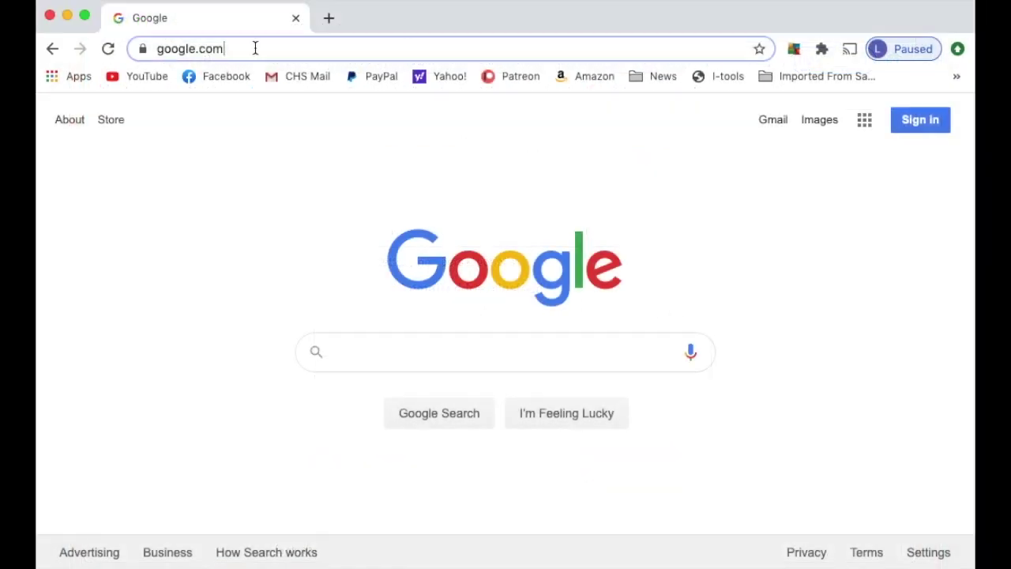
Go to youtube.com and sign in with the Google account.
click(255, 48)
text(Youtub)
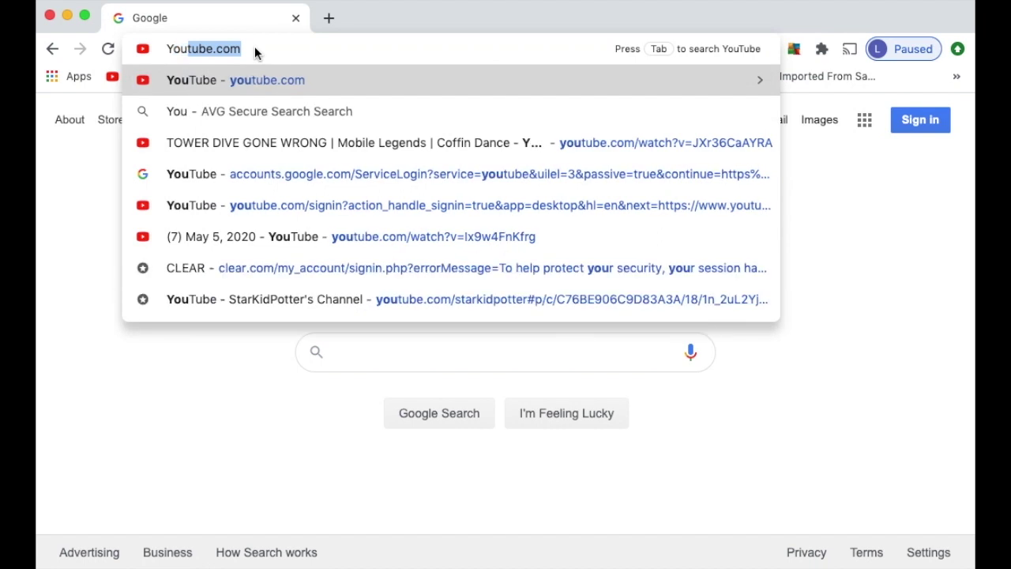
key(Return)
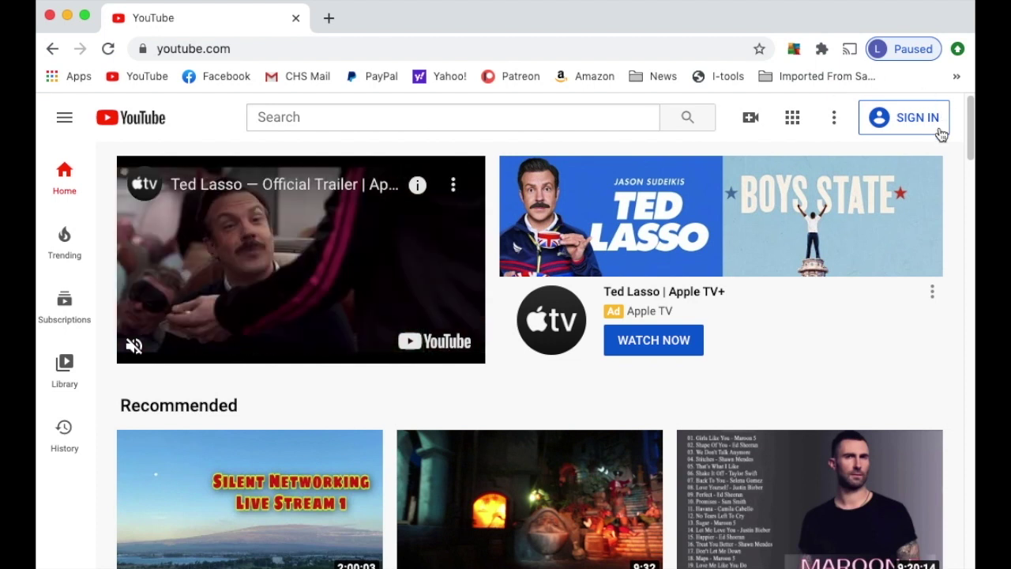
click(902, 119)
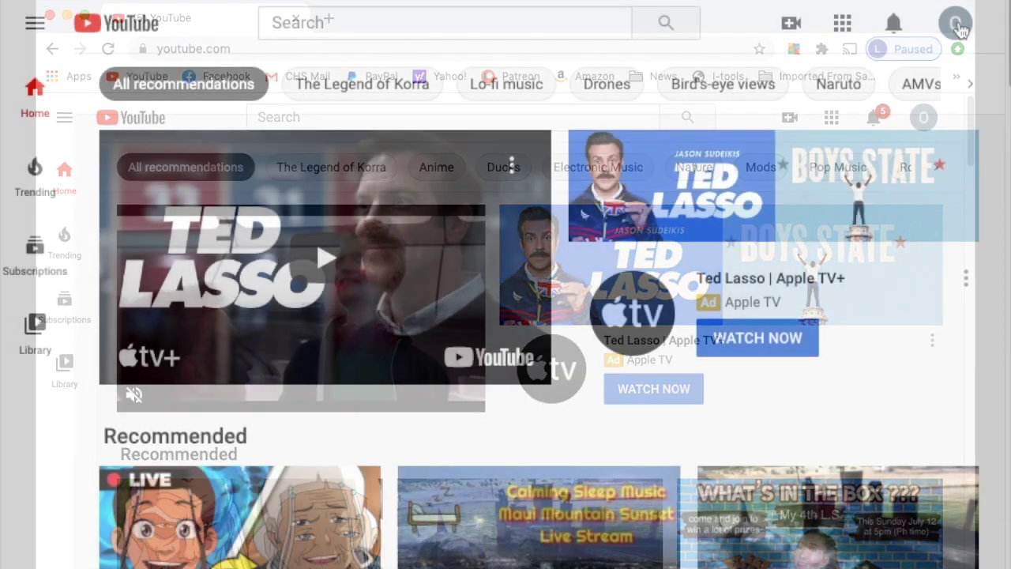
Open the account's own channel in customization mode and show its About section.
click(955, 23)
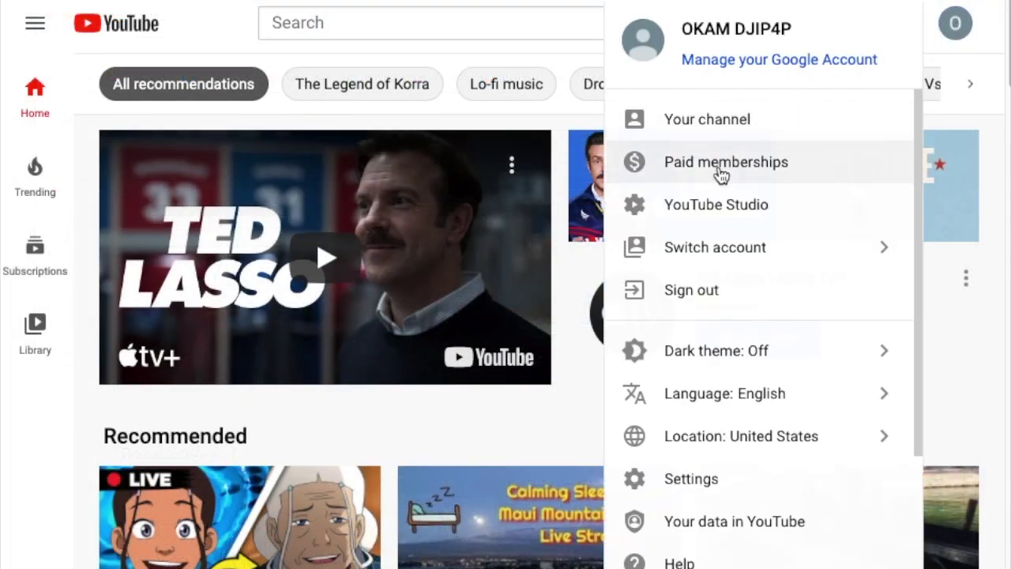
click(727, 127)
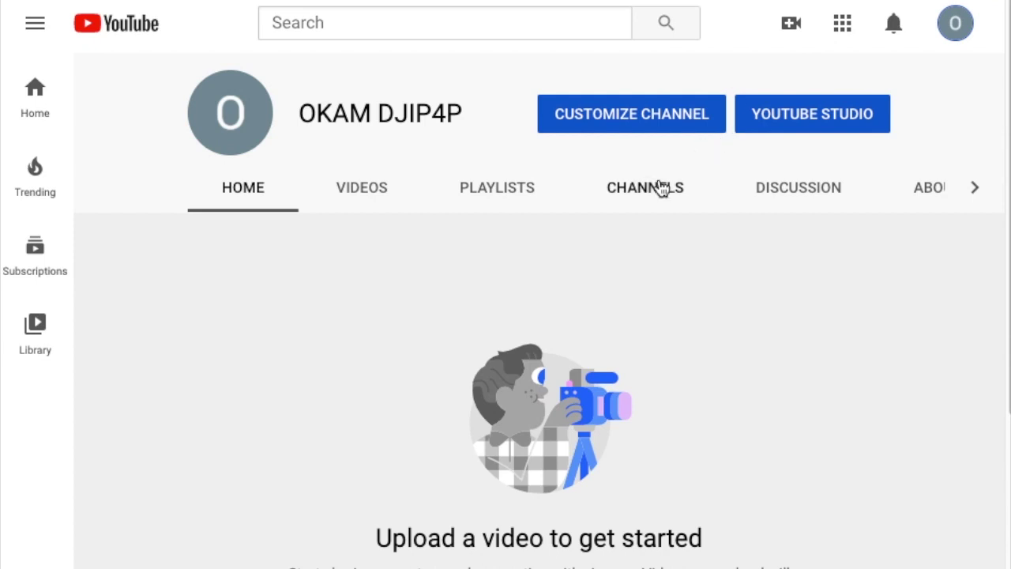
click(668, 120)
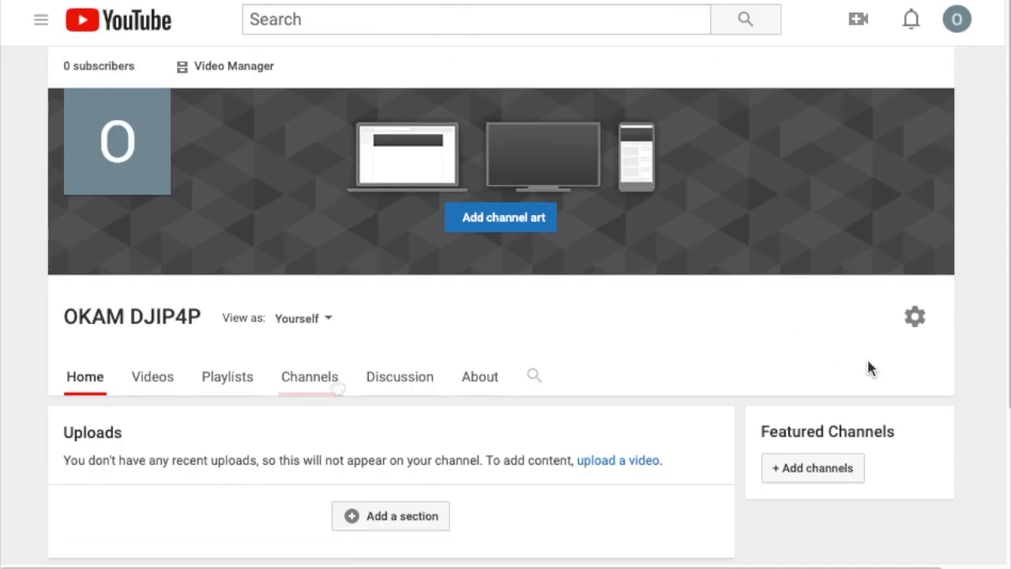
click(482, 378)
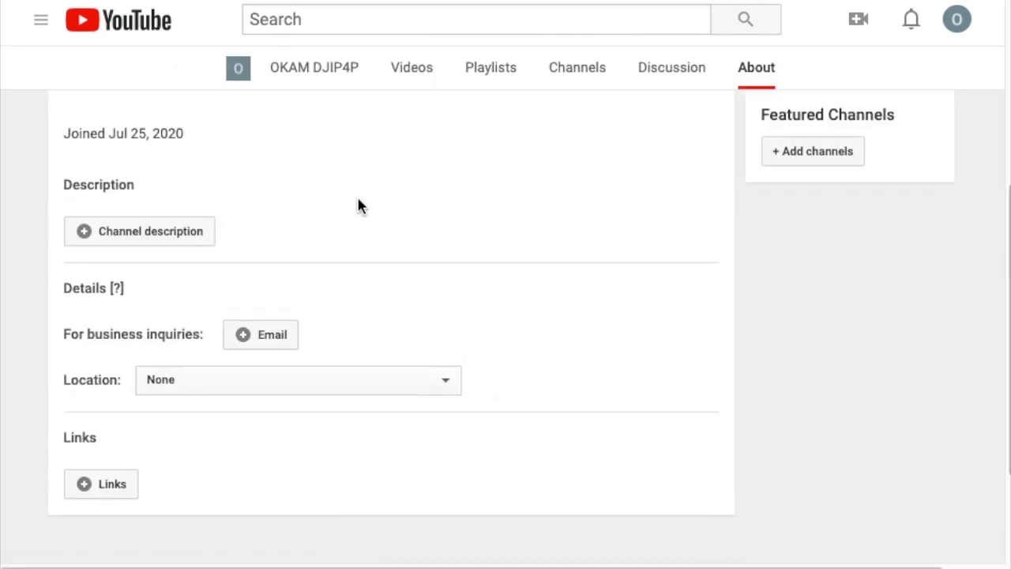
Open the channel description for editing and paste in the channel summary and drone link text copied from the Drone Description document.
scroll(312, 229, up, 3)
click(104, 376)
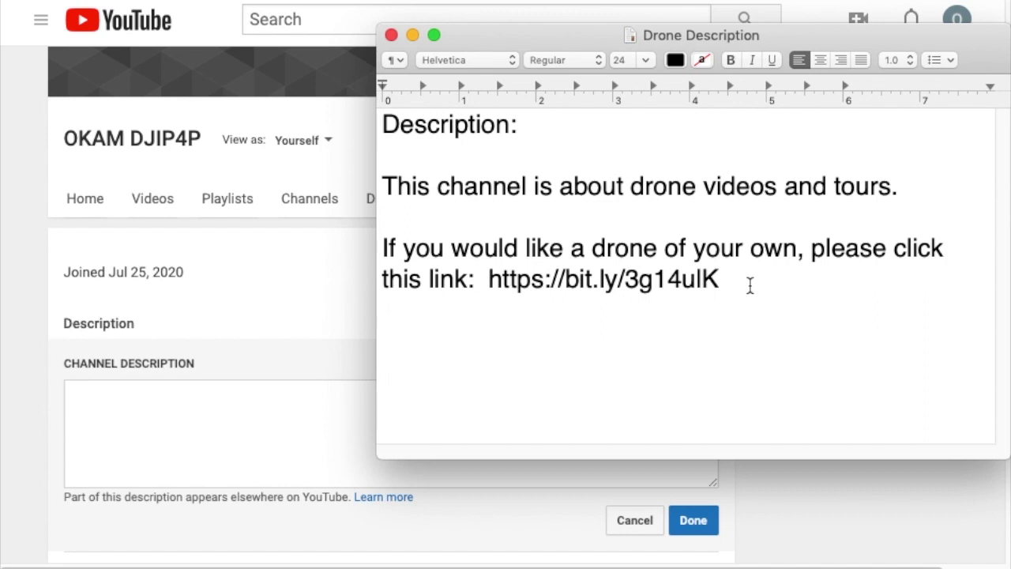
drag(749, 284, 387, 180)
right_click(398, 180)
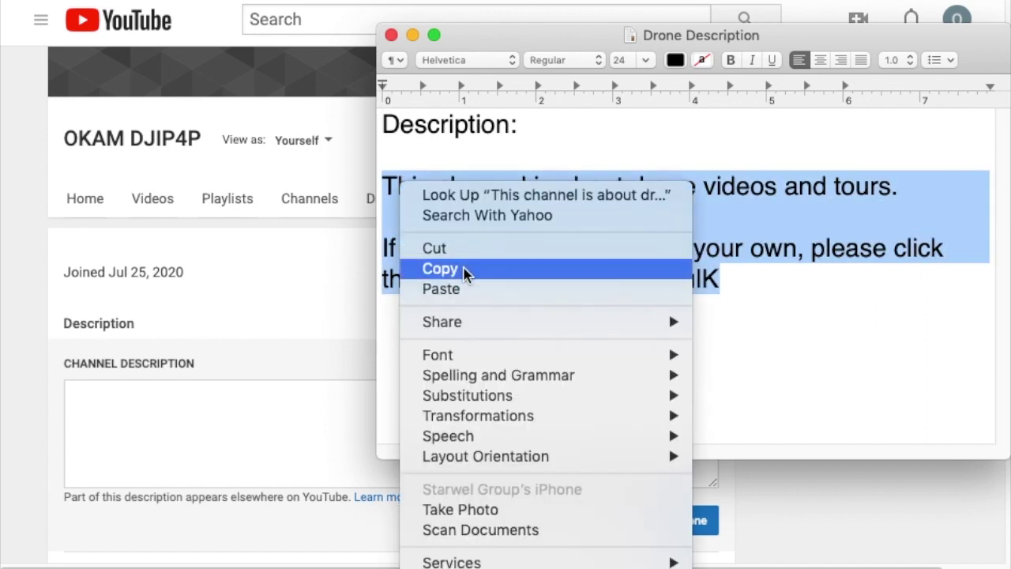
click(440, 268)
click(221, 392)
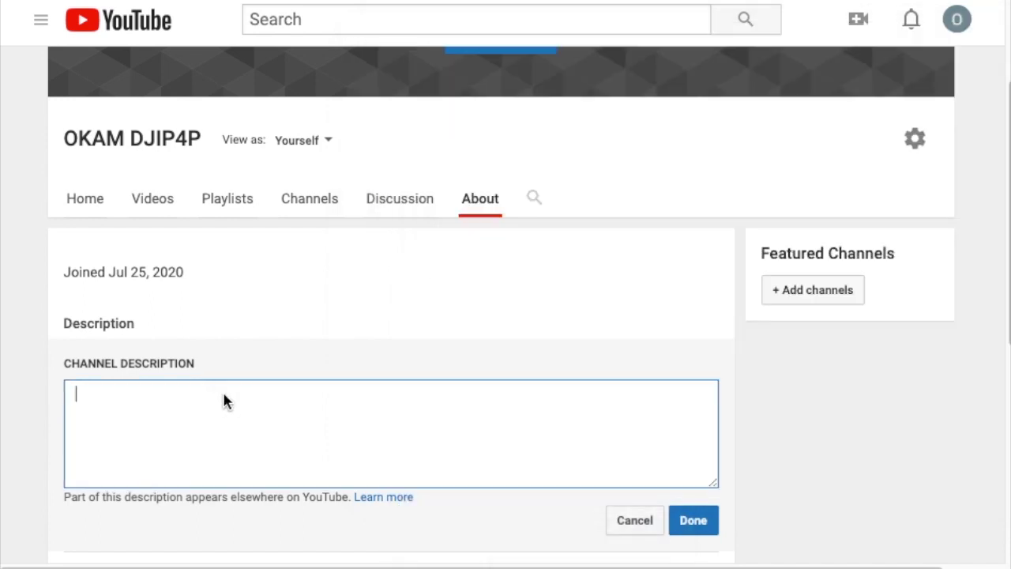
right_click(224, 402)
click(248, 419)
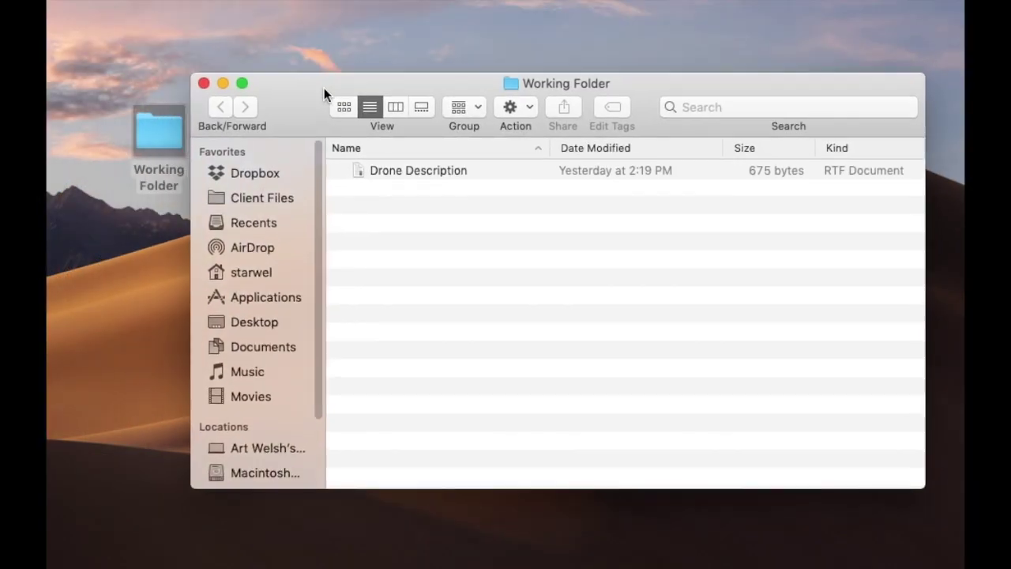
Create a folder named "Channel Art" inside Working Folder in Finder, open it, and paste the copied item there.
right_click(480, 257)
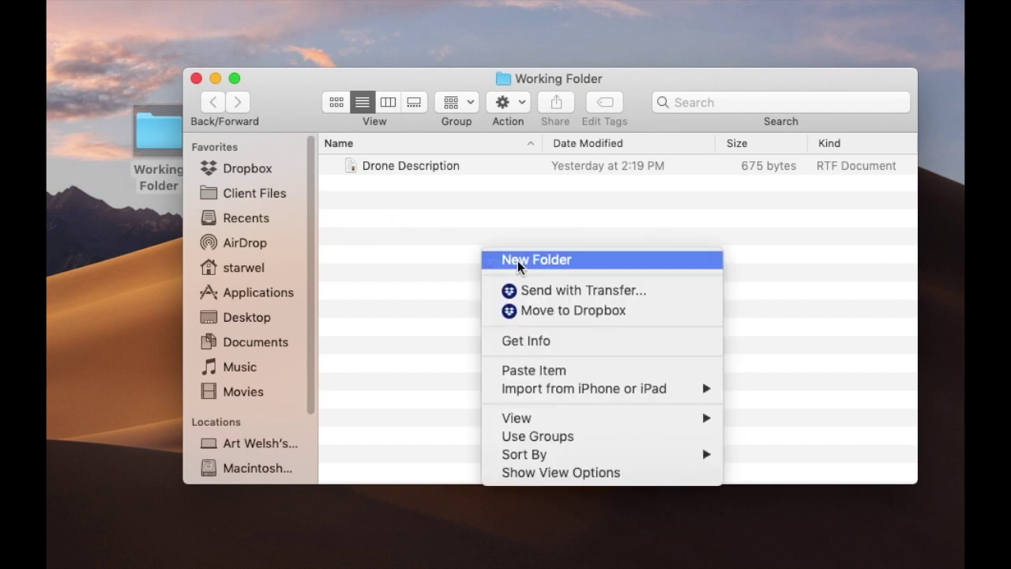
click(517, 261)
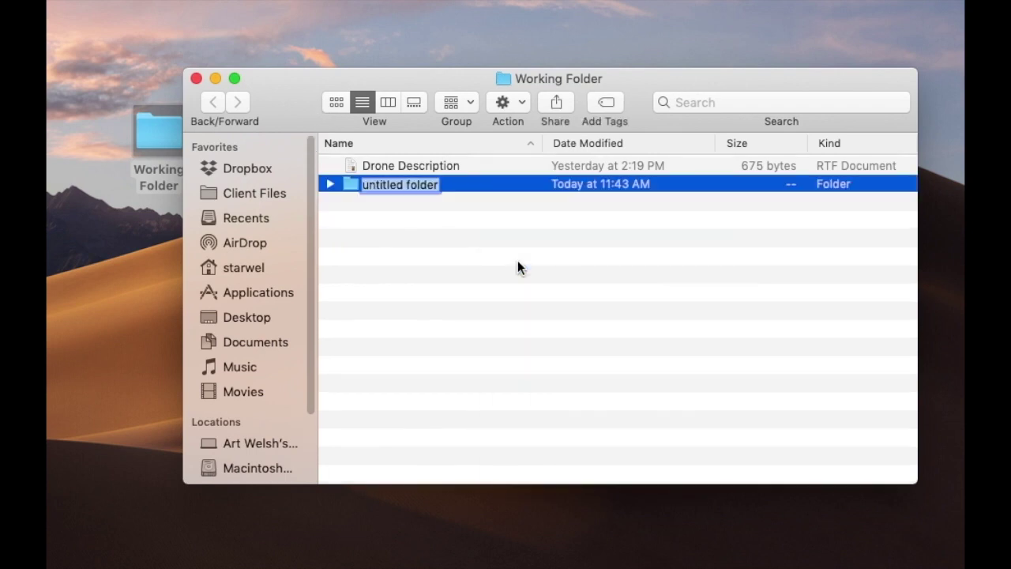
text(Channel Art)
key(Return)
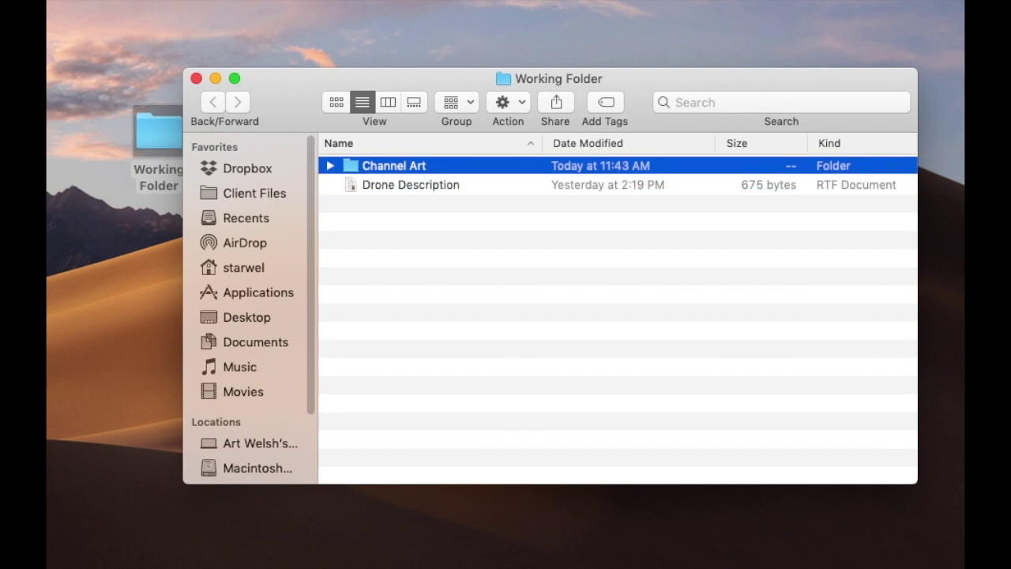
double_click(350, 163)
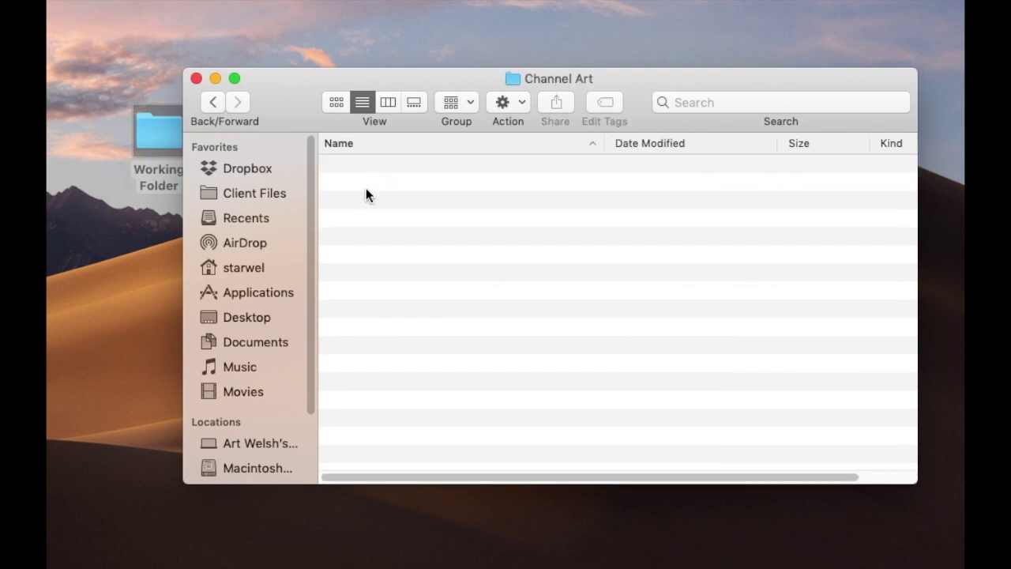
right_click(367, 188)
click(424, 308)
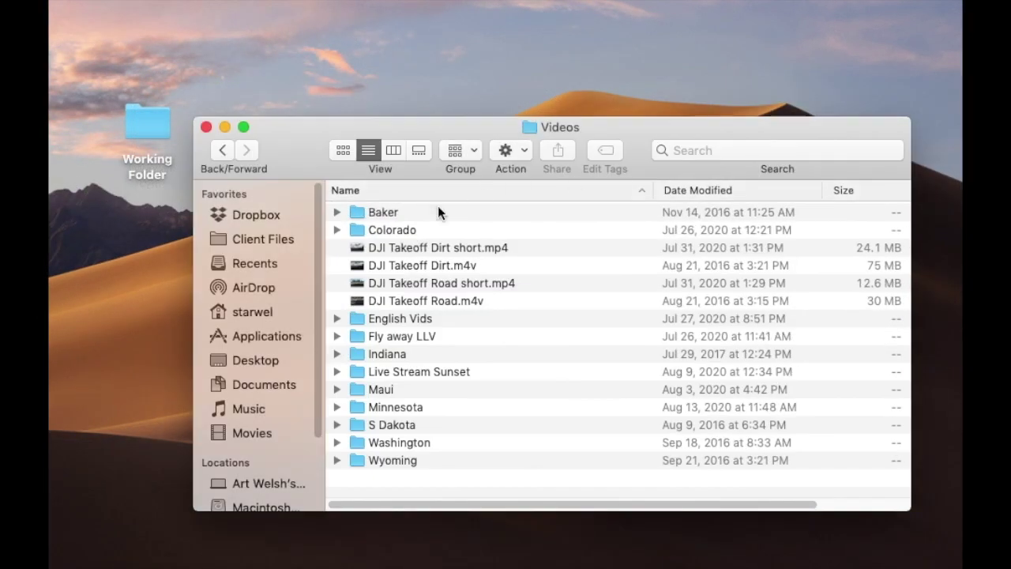
Open "DJI Takeoff Dirt short.mp4" from the Videos folder in QuickTime Player and pause it at a frame with the drone hovering low.
click(361, 249)
right_click(361, 248)
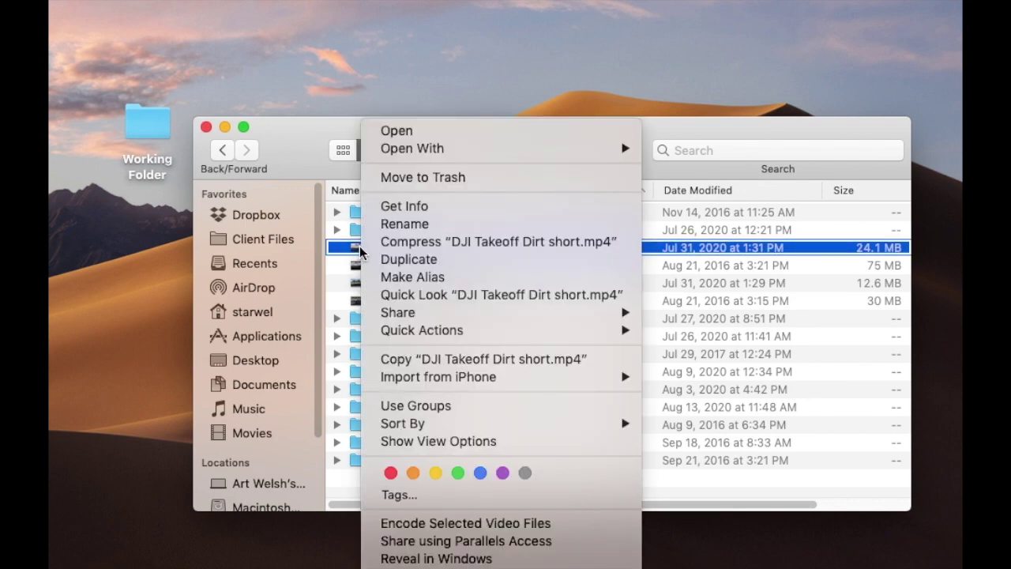
mouse_move(401, 148)
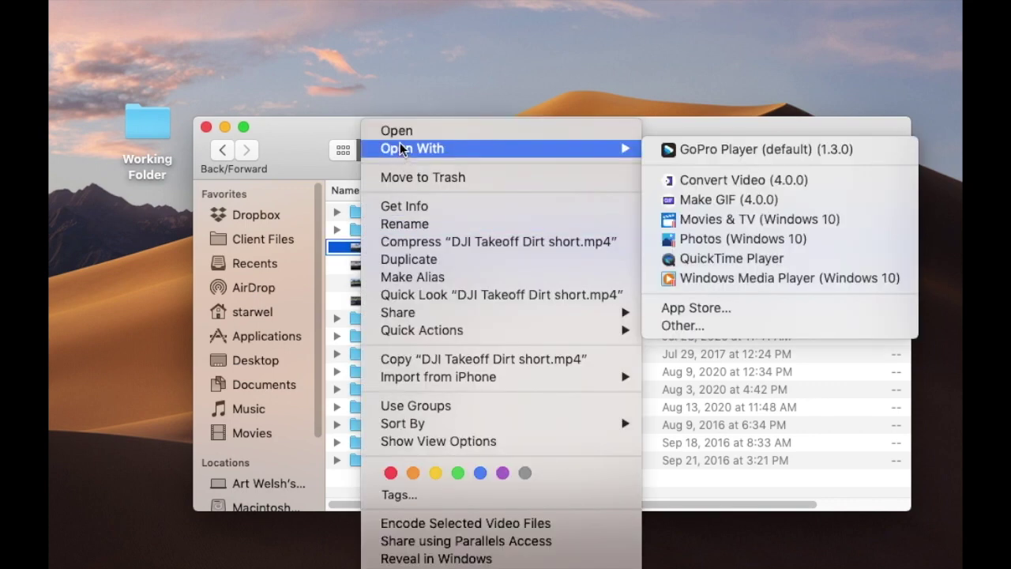
click(723, 262)
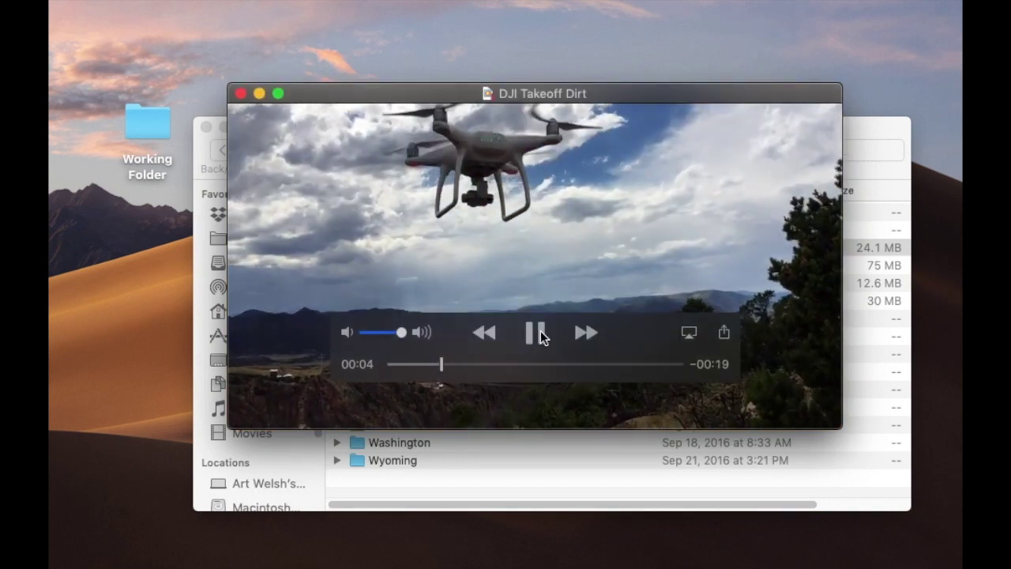
click(535, 333)
drag(447, 366, 426, 372)
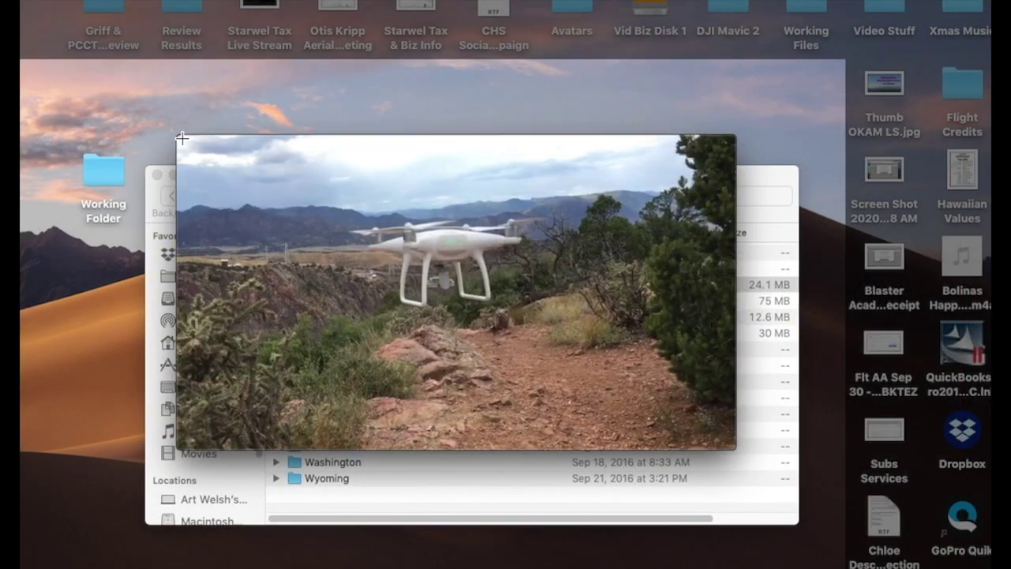
Crop the screenshot of the video frame in Preview to a rectangle closely framing the hovering drone.
drag(182, 139, 676, 368)
drag(184, 257, 271, 254)
drag(678, 256, 606, 269)
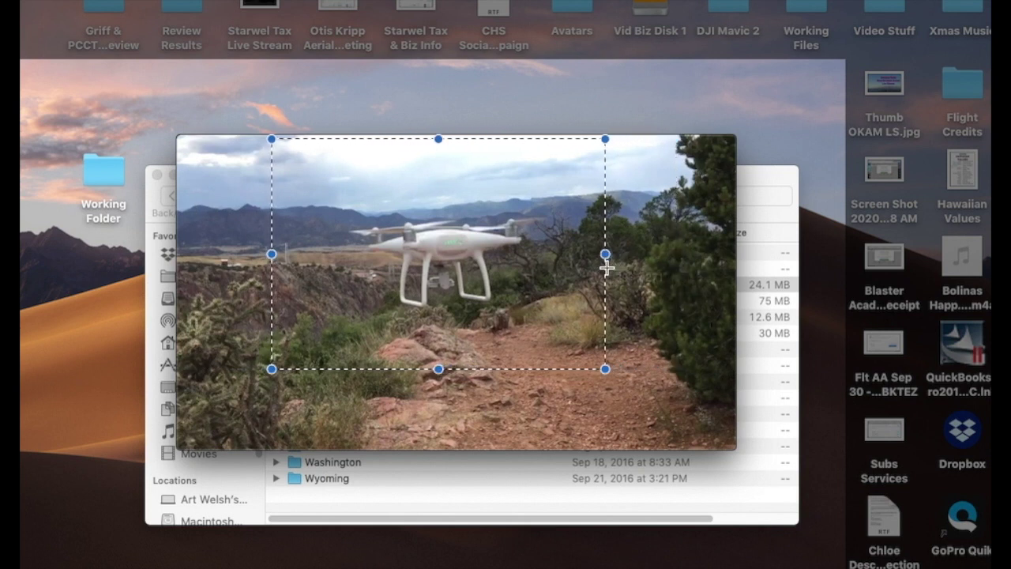
click(314, 0)
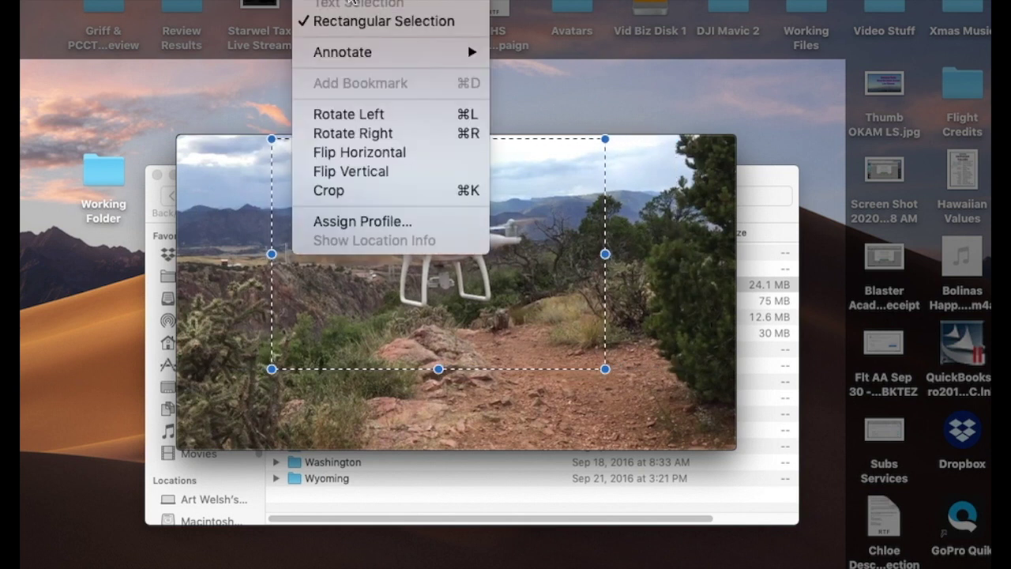
click(377, 197)
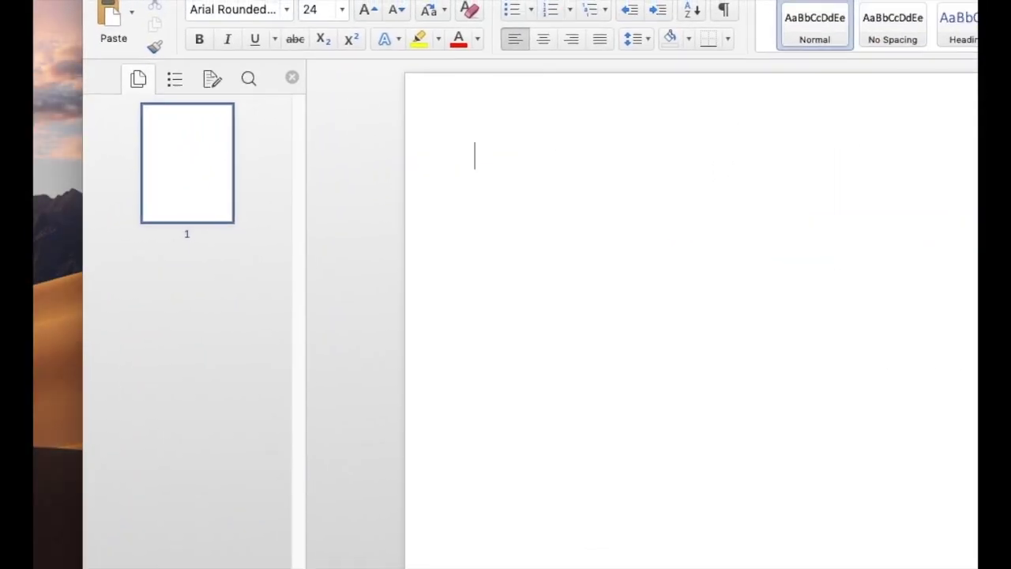
In the blank Word document, enter the channel owner's name with "Drone Channel" on the line below, and center both lines.
text(Ot)
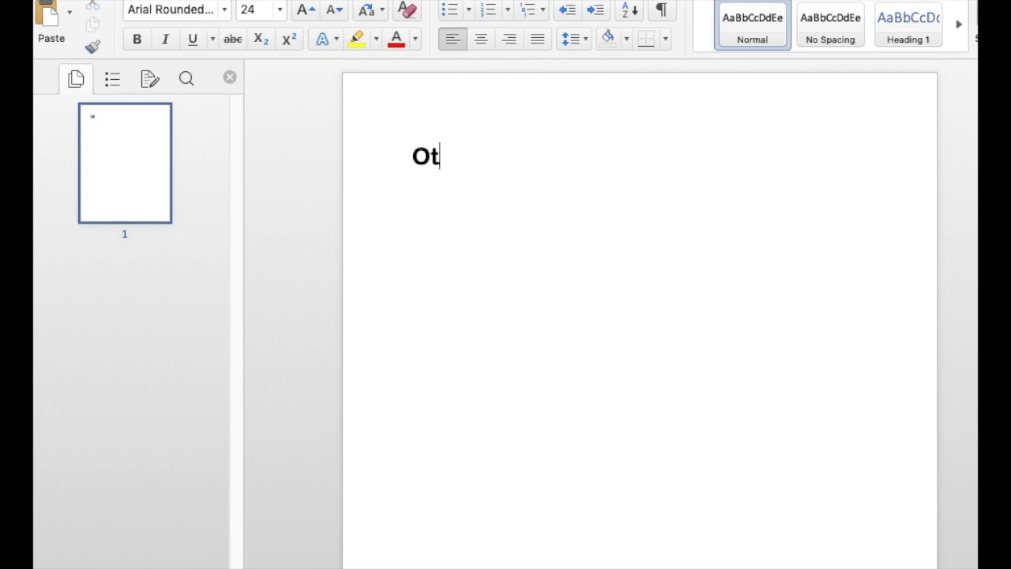
text(is Kripp )
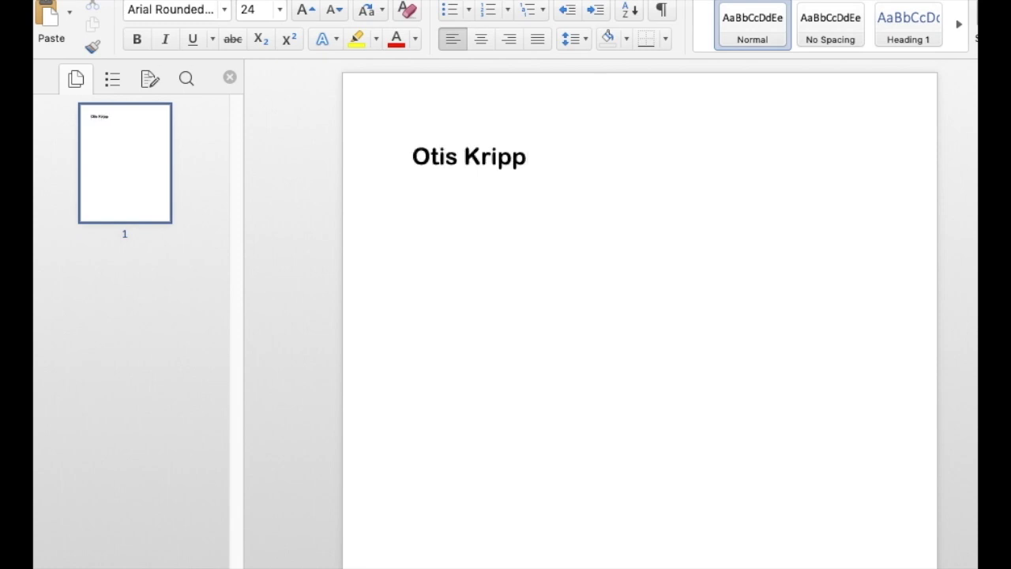
text(Drone C)
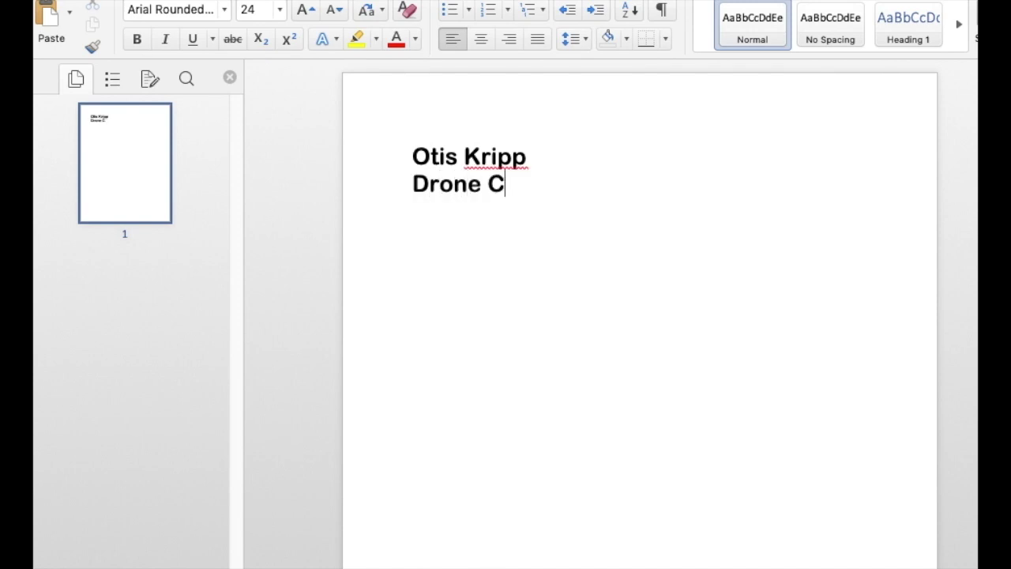
text(hannel)
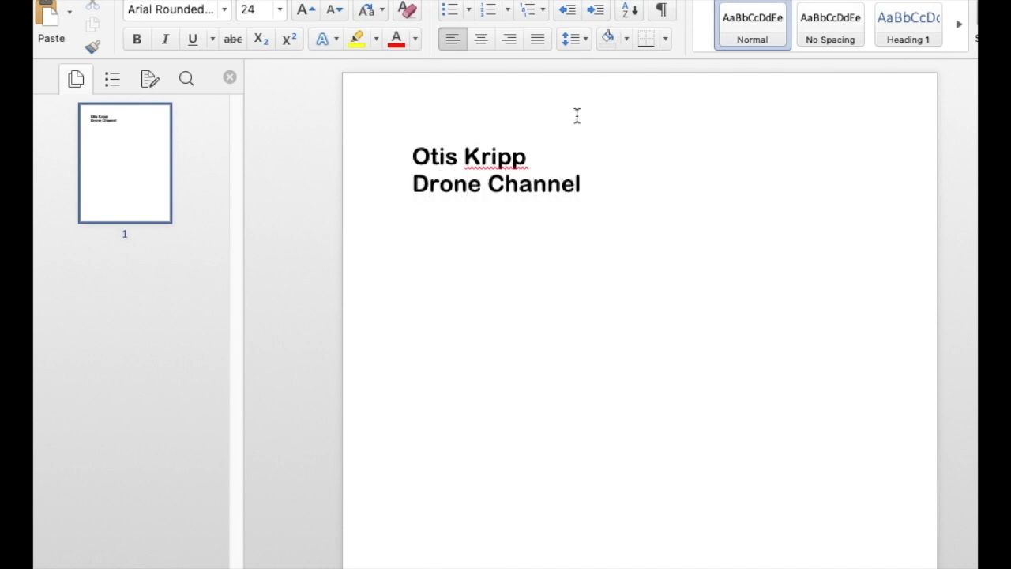
key(super+a)
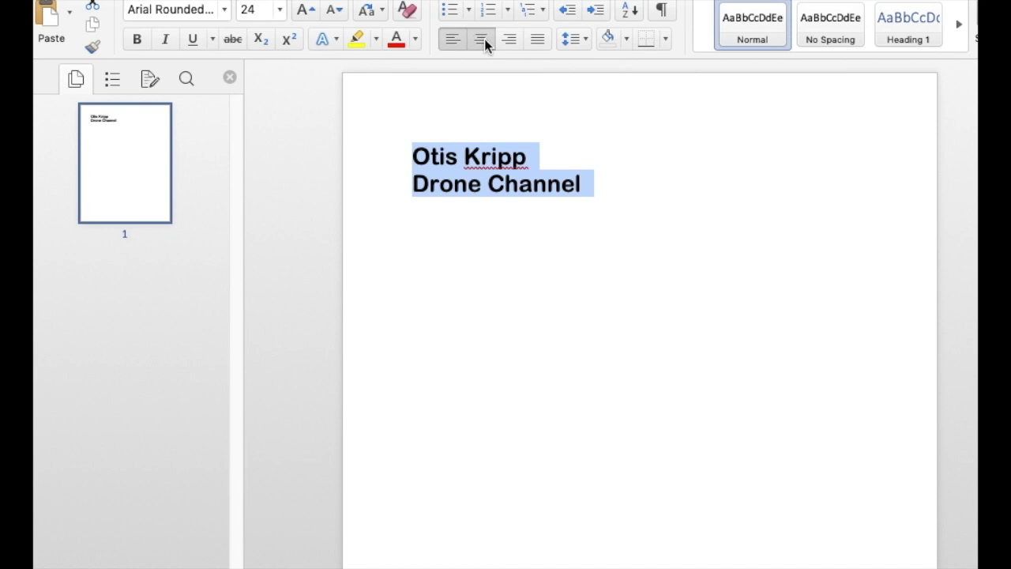
click(482, 39)
click(742, 184)
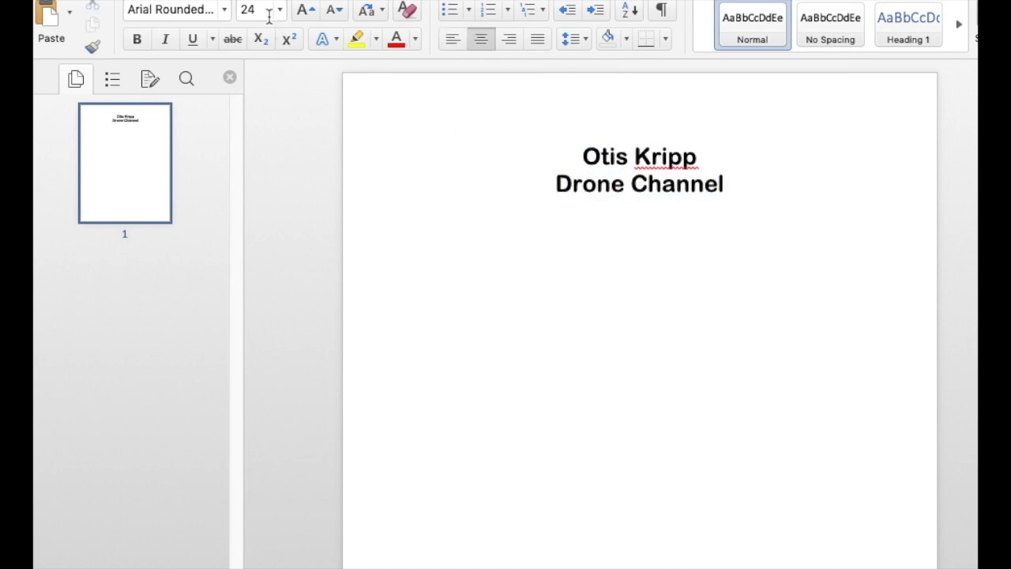
Insert the "Drone in Air" picture from file below the centered channel heading.
click(106, 0)
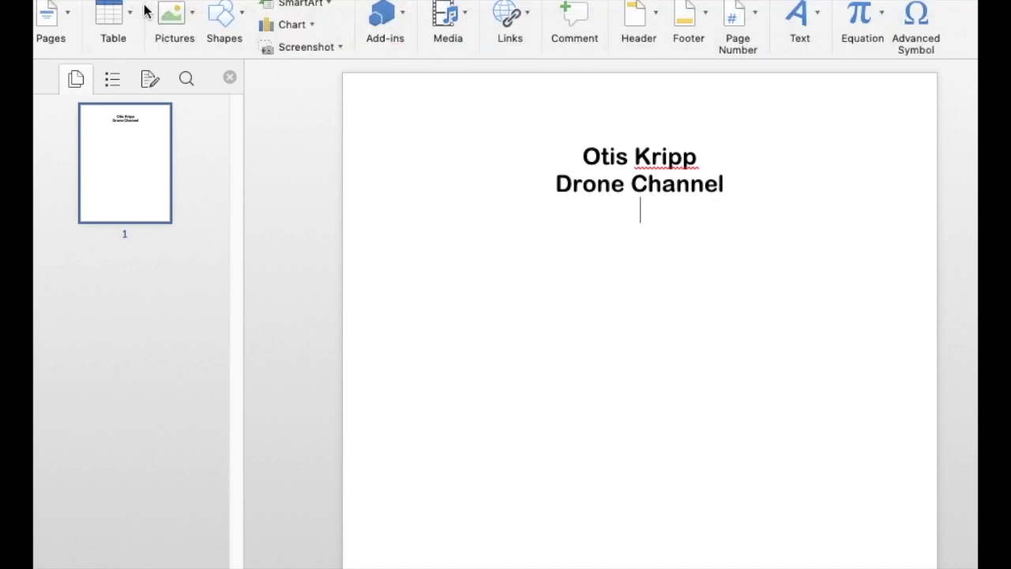
click(173, 24)
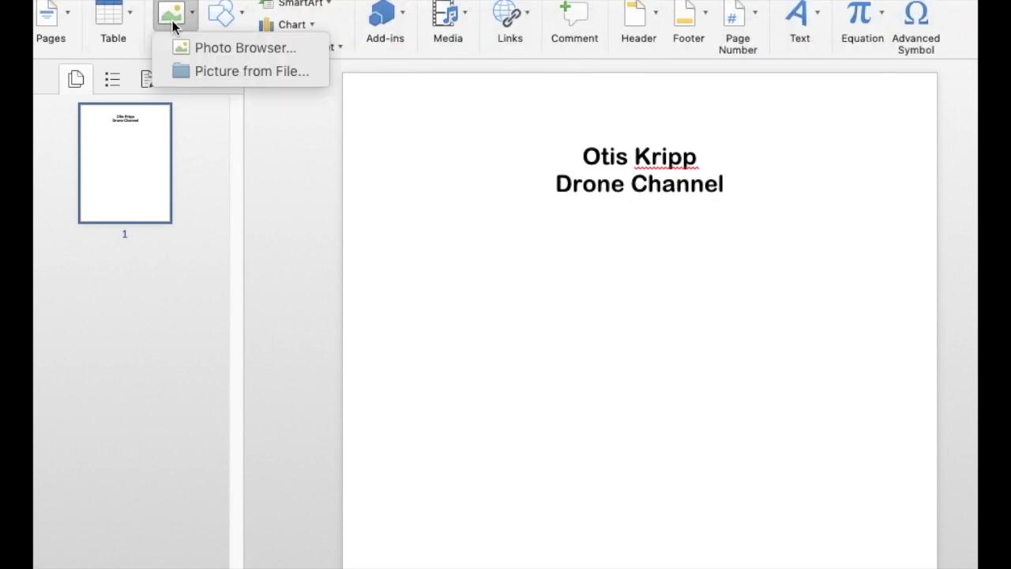
click(218, 70)
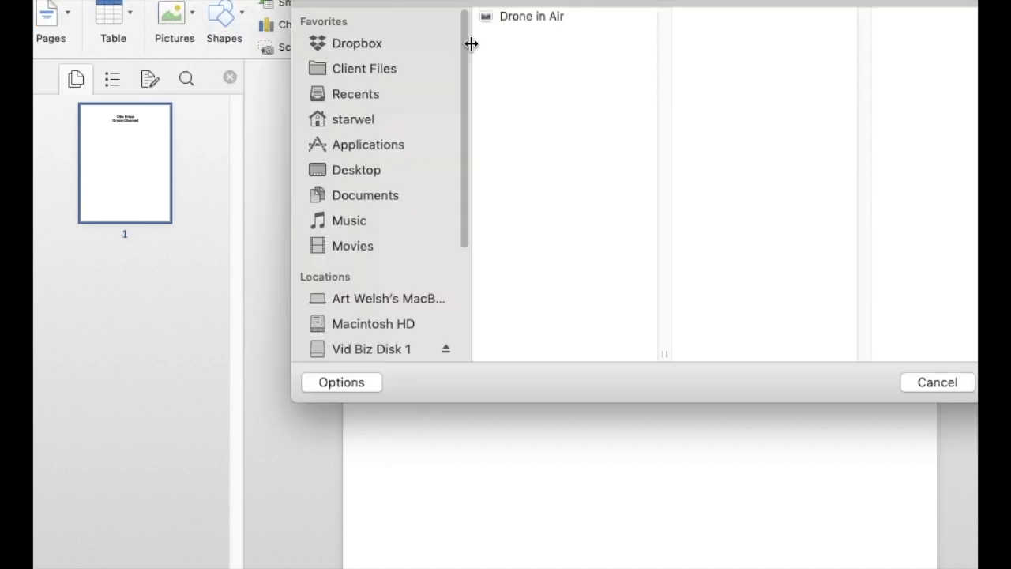
click(526, 17)
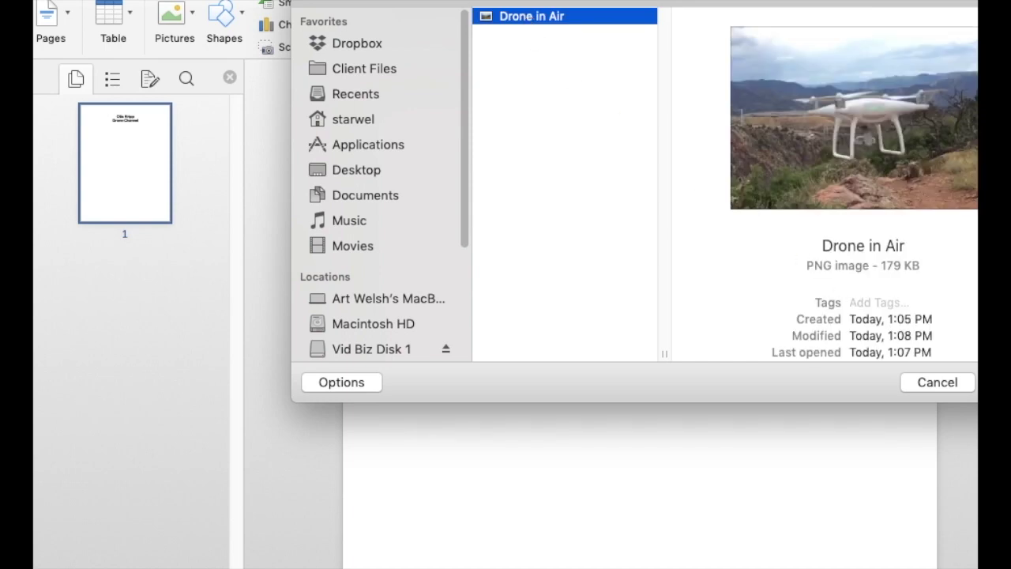
key(Return)
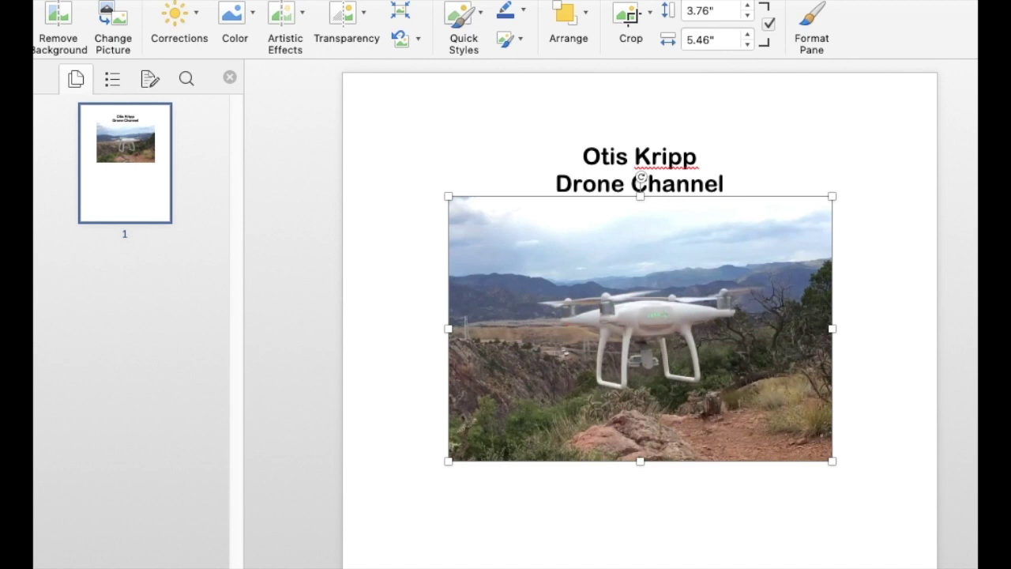
Crop a screenshot of the logo document in Preview to the heading and drone picture, about 397 x 338.
click(133, 1)
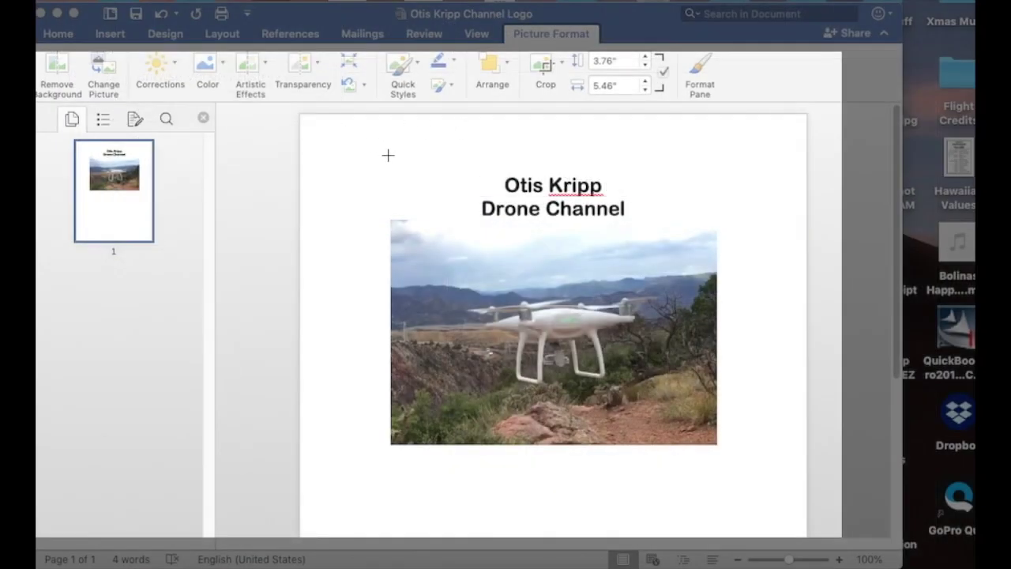
drag(388, 163, 717, 444)
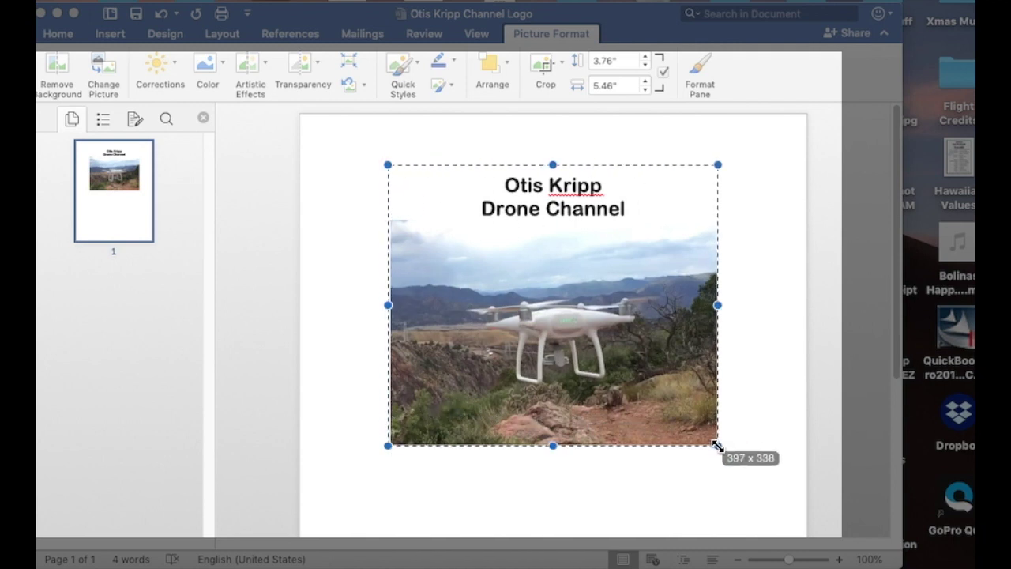
click(324, 1)
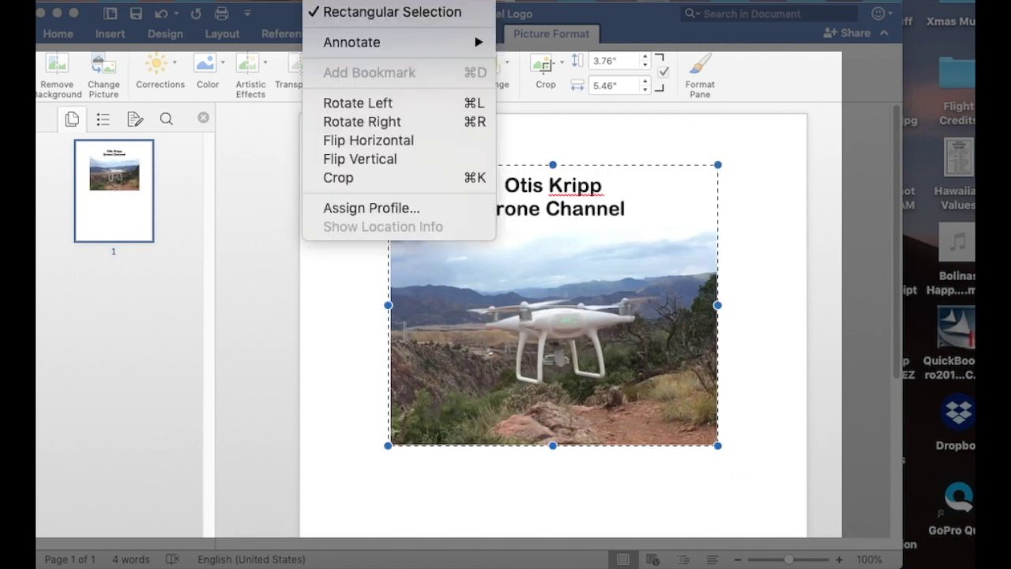
click(374, 178)
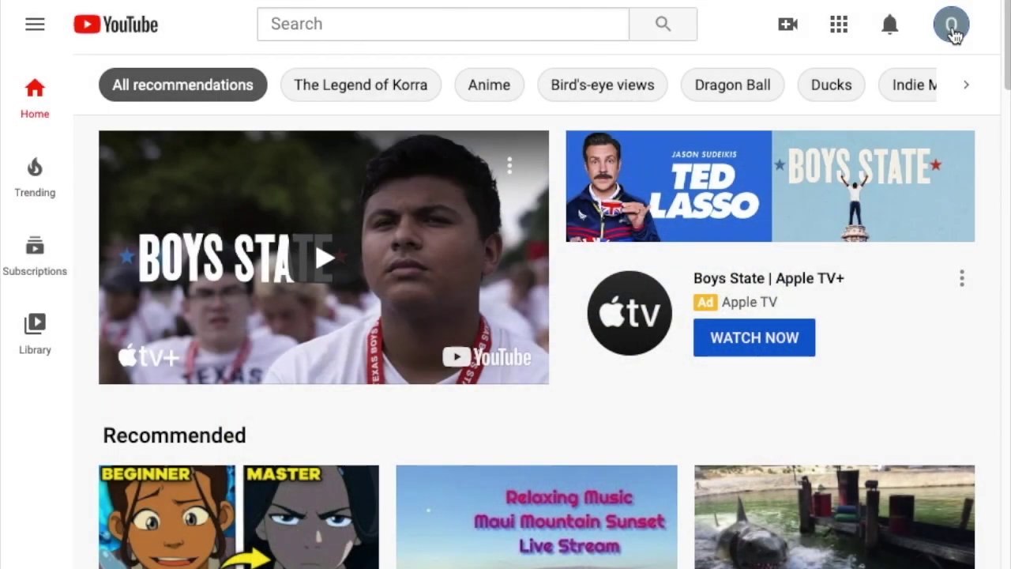
On YouTube, open the channel's customization page and upload the "8.1 Channel Logo" picture as the new channel icon.
click(951, 26)
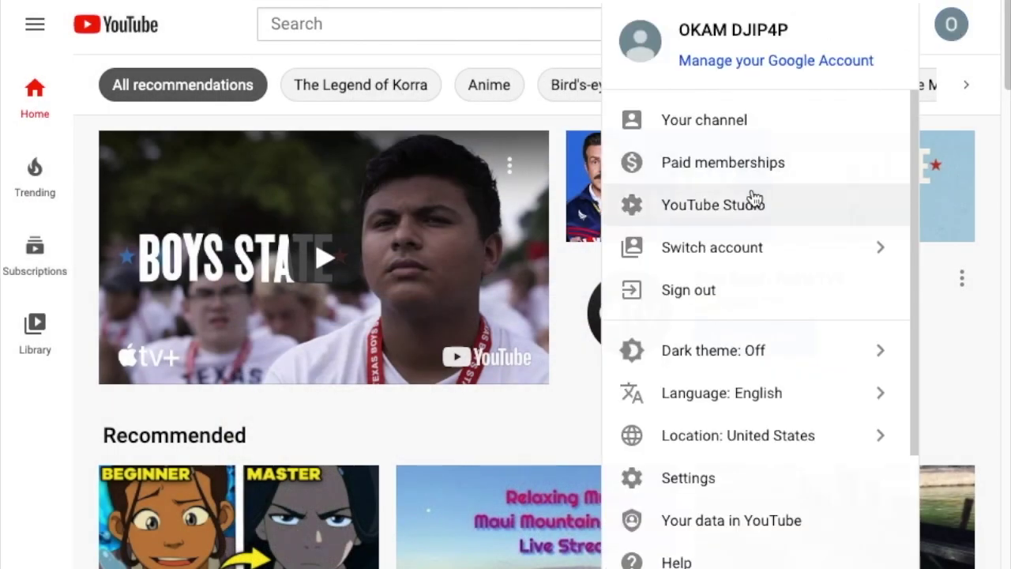
click(729, 128)
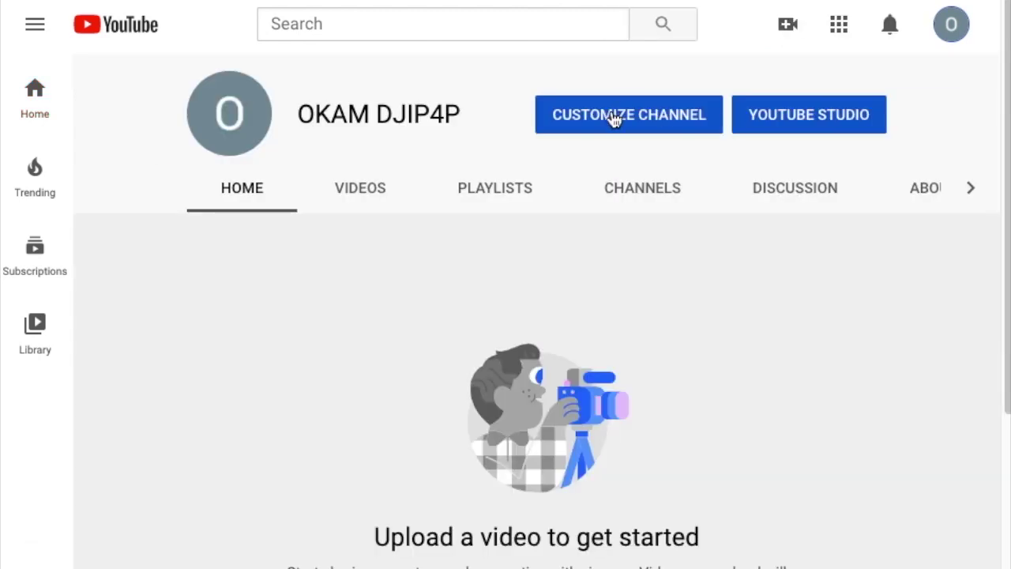
click(615, 118)
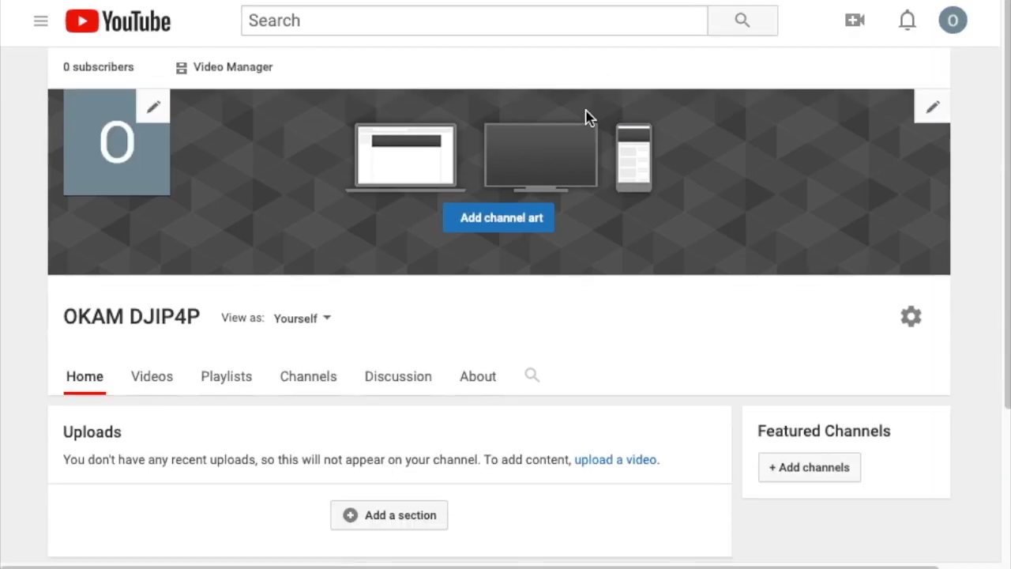
click(150, 107)
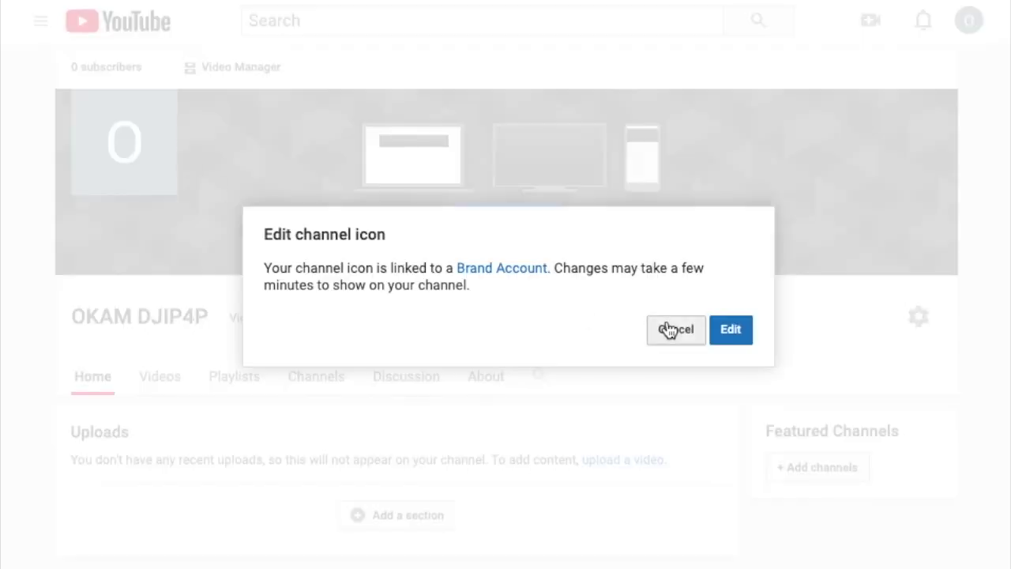
click(732, 331)
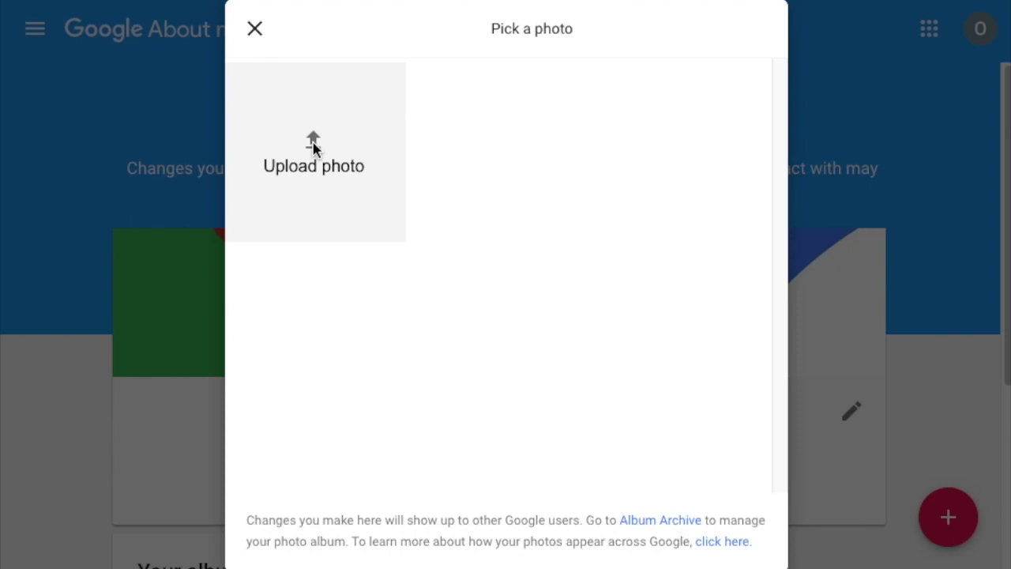
click(313, 148)
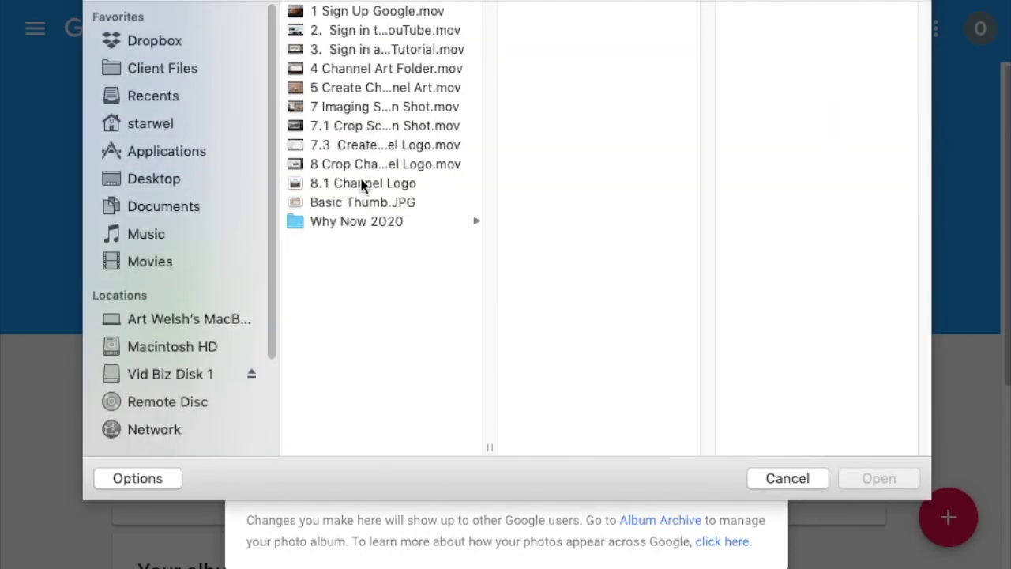
click(362, 183)
click(880, 483)
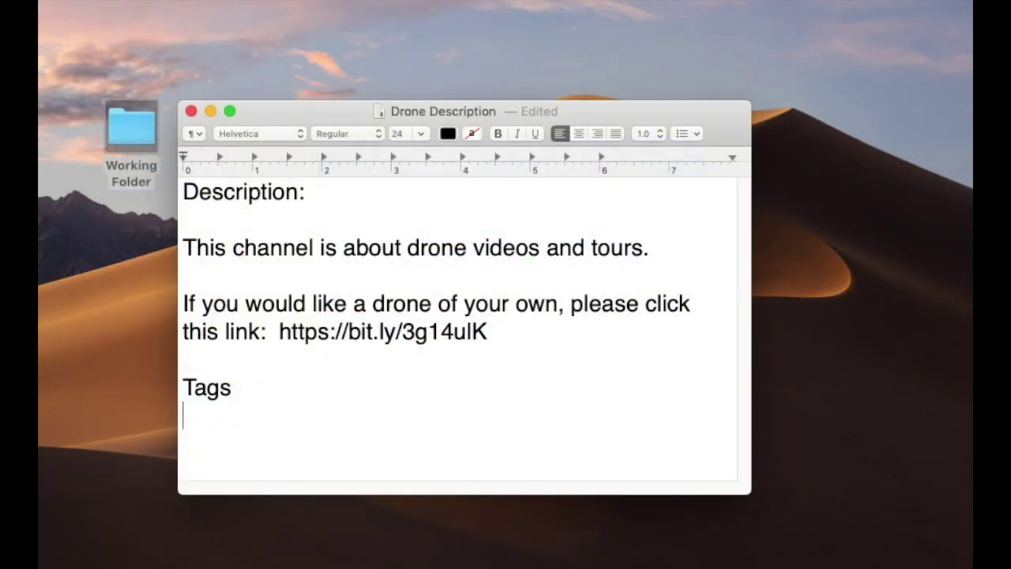
In the Drone Description document in TextEdit, enter "Drone Videos, DJI Phantom 4 Pro, Aerial Drone Tours," under the Tags heading.
text(Drone)
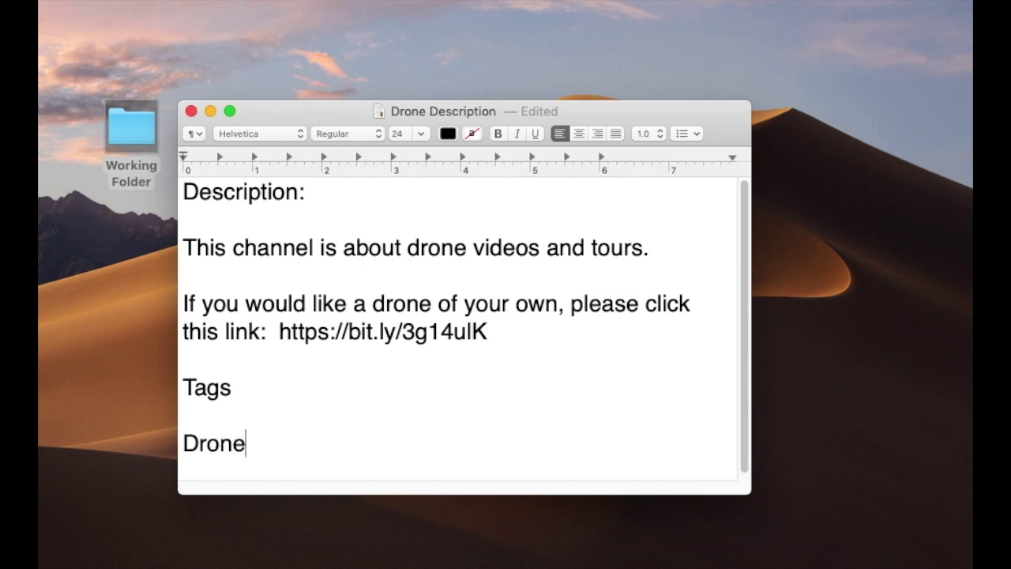
text( Vide)
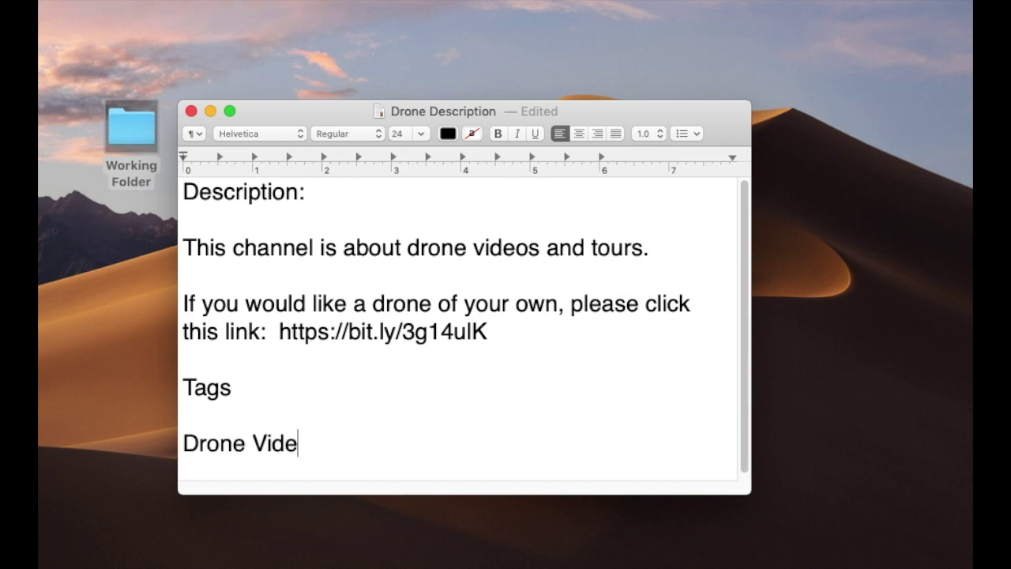
text(os, DJ)
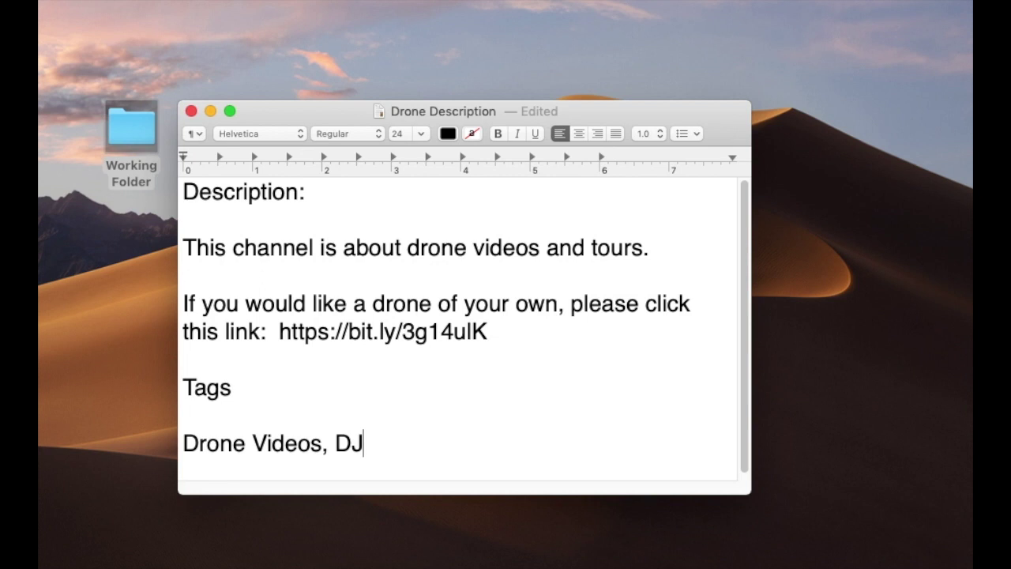
text(I Phantom)
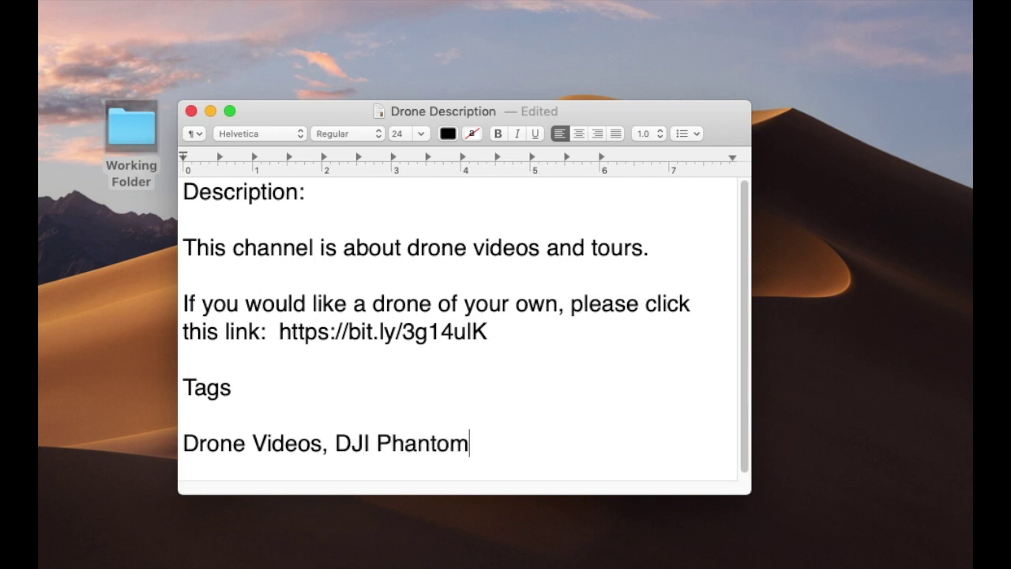
text( 4  Pro, A)
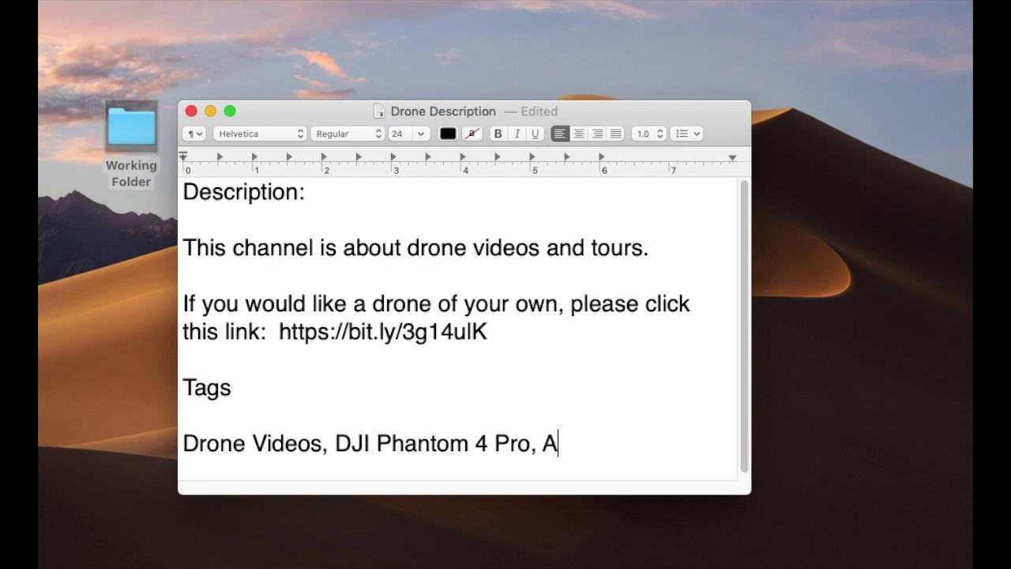
text(erial Drone To)
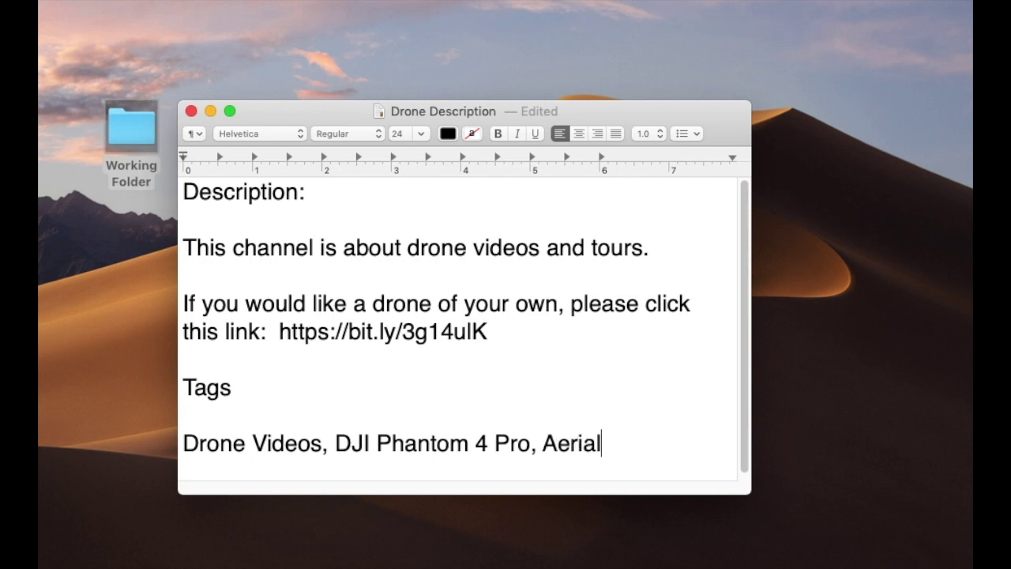
text(urs,)
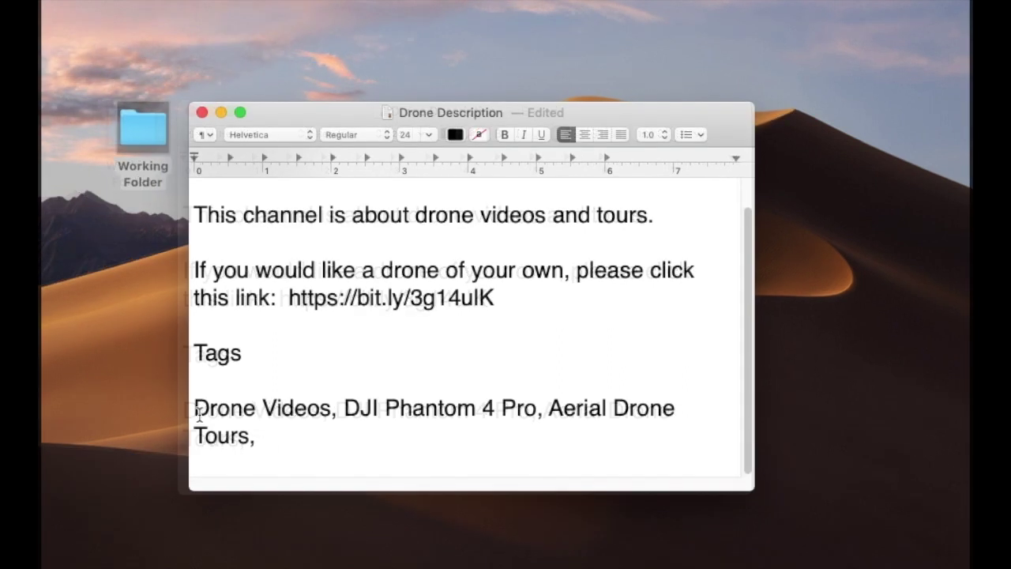
Copy the full comma-separated tag list from the Drone Description document.
drag(192, 405, 260, 430)
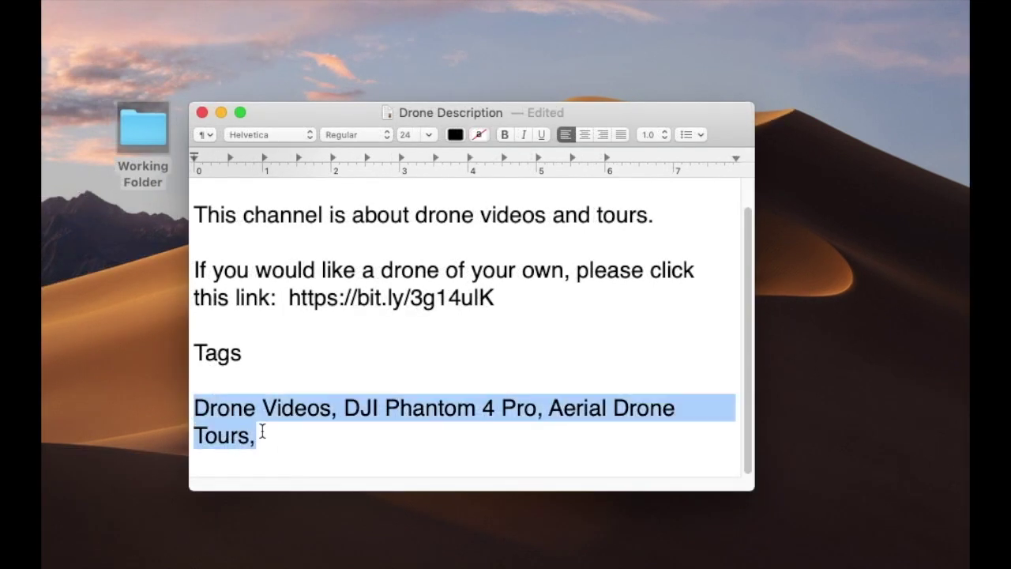
right_click(253, 407)
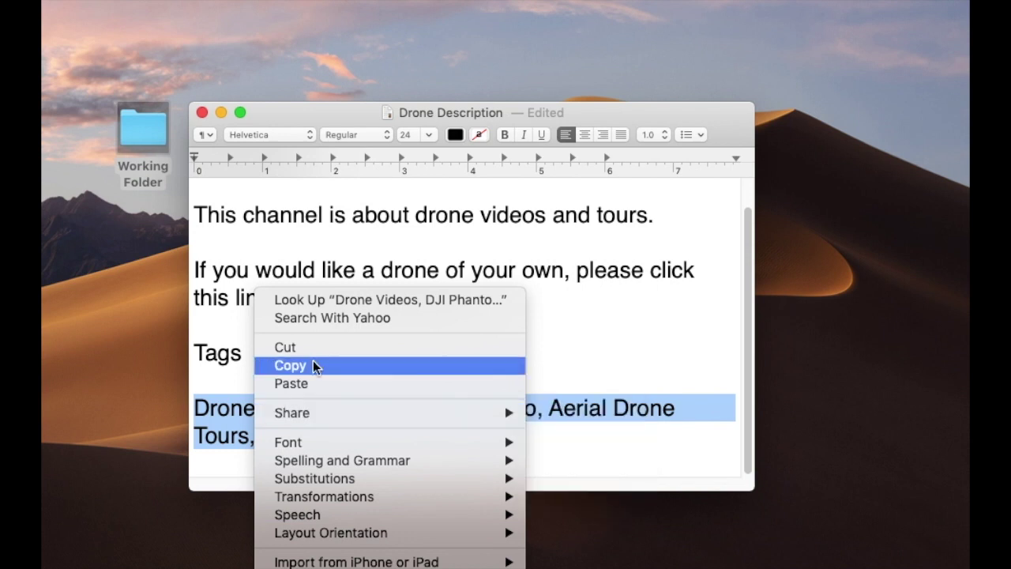
click(313, 362)
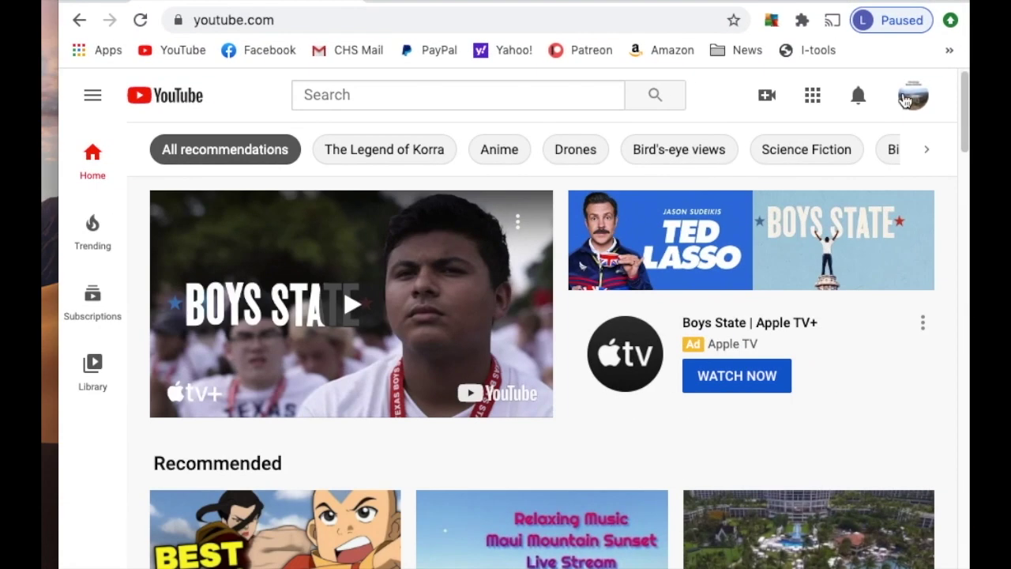
click(912, 99)
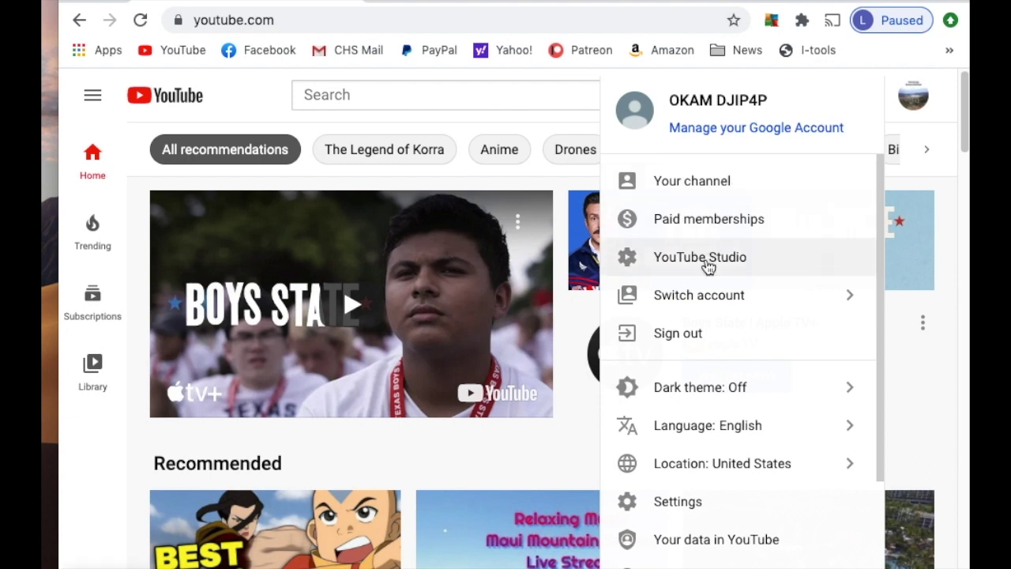
click(699, 259)
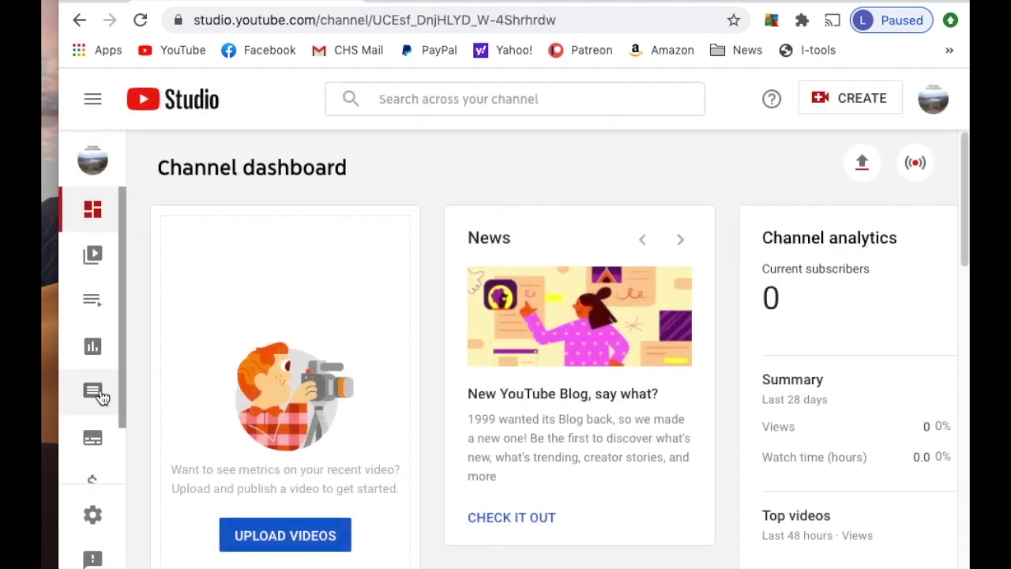
click(93, 514)
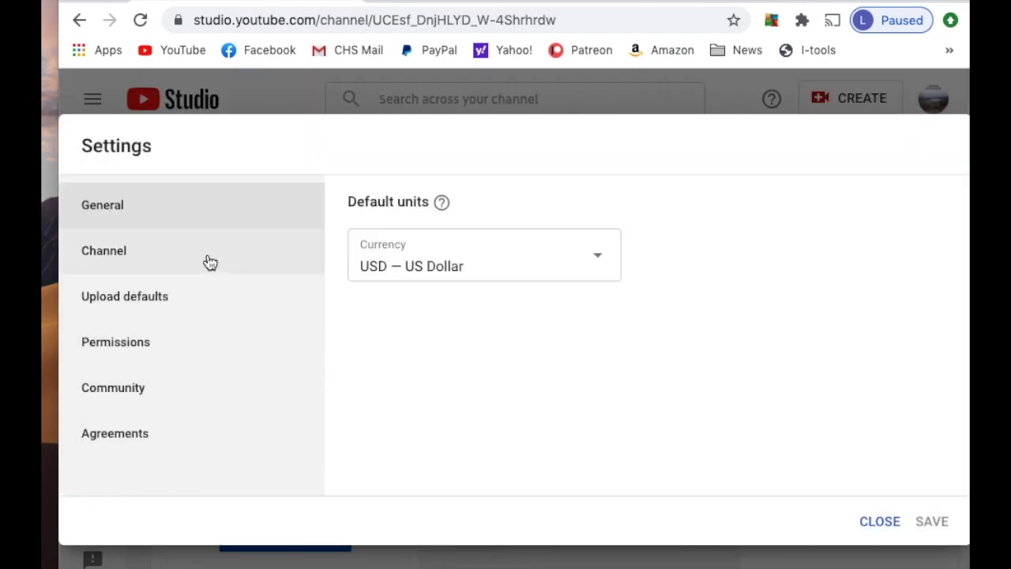
click(100, 261)
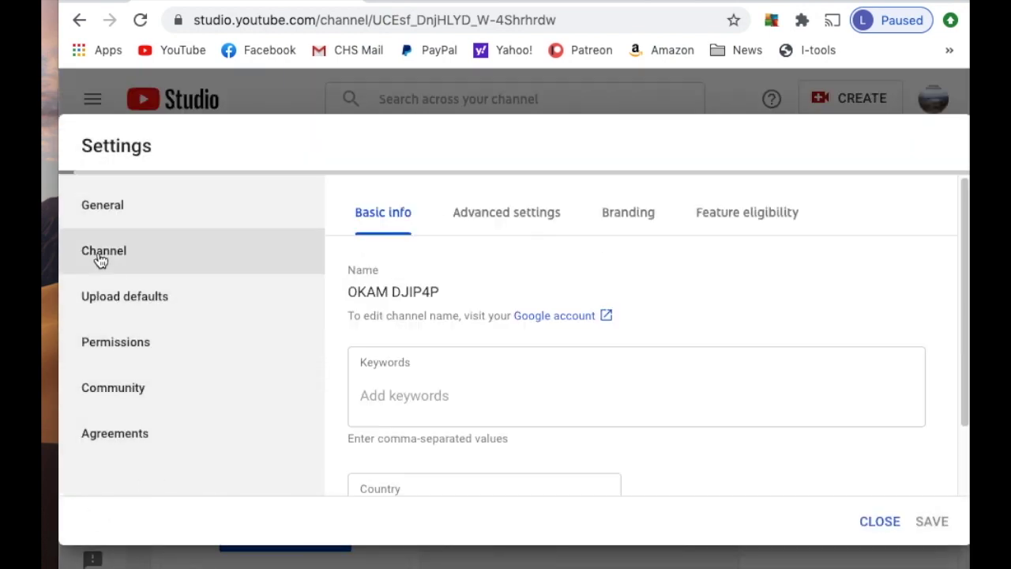
click(409, 395)
right_click(409, 396)
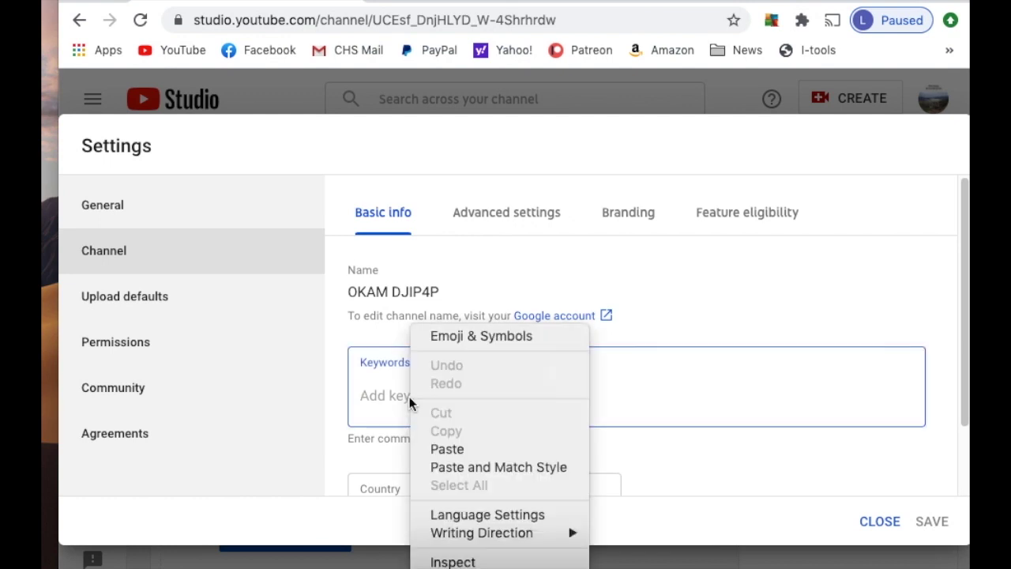
click(465, 448)
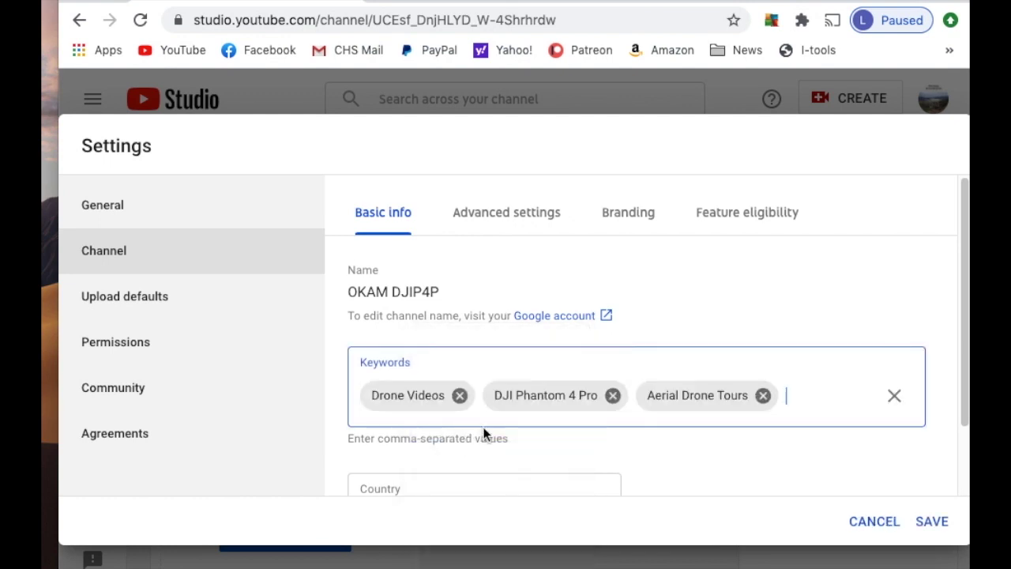
Examine the channel's advanced settings, including the made-for-kids audience choice, Google Ads account linking and subscriber count options.
click(535, 218)
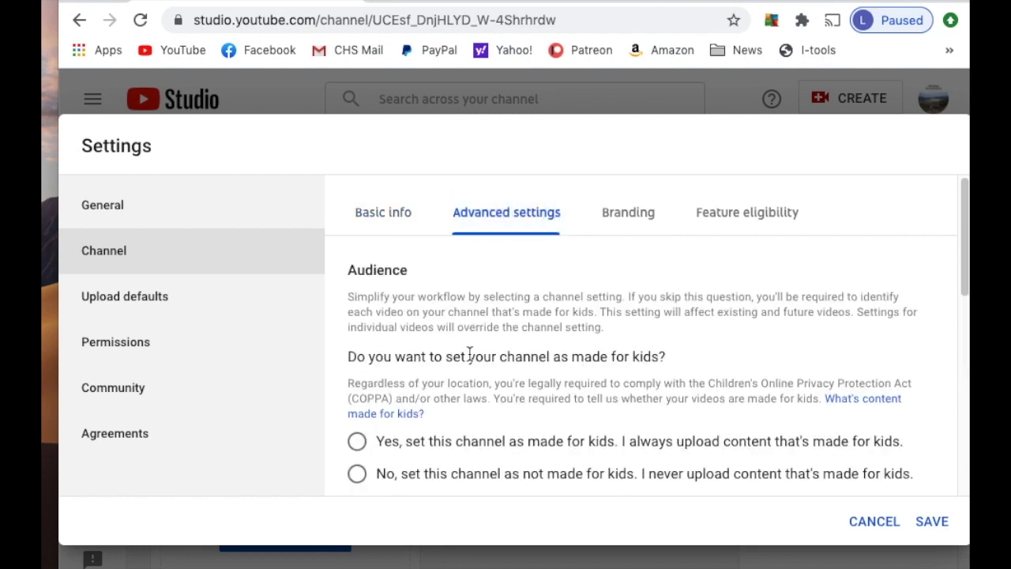
scroll(469, 355, down, 5)
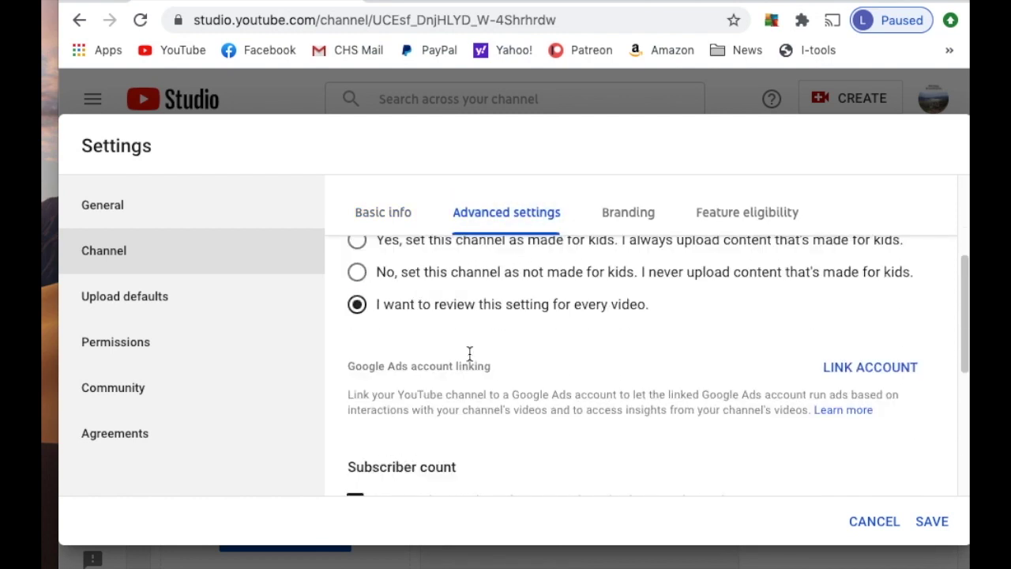
scroll(469, 354, down, 8)
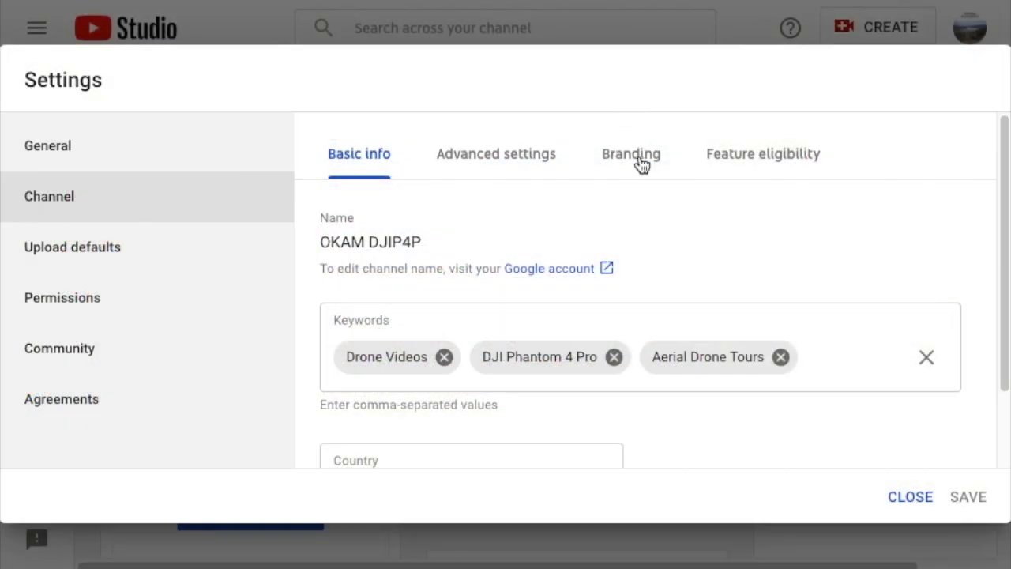
Add the "8.1 Channel Logo Sq" image as the channel's video watermark with display time End of video, and save the settings.
click(636, 156)
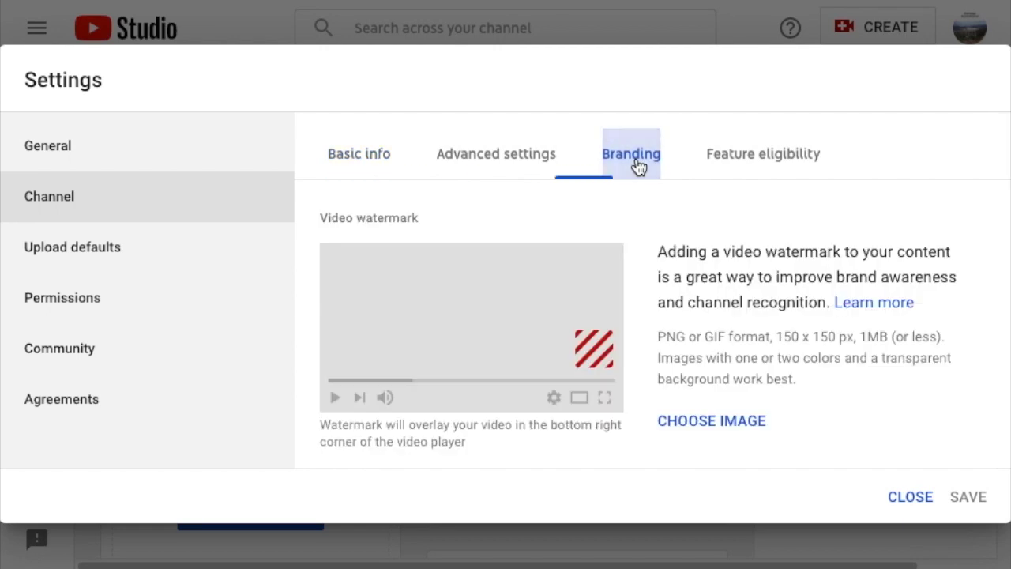
click(725, 422)
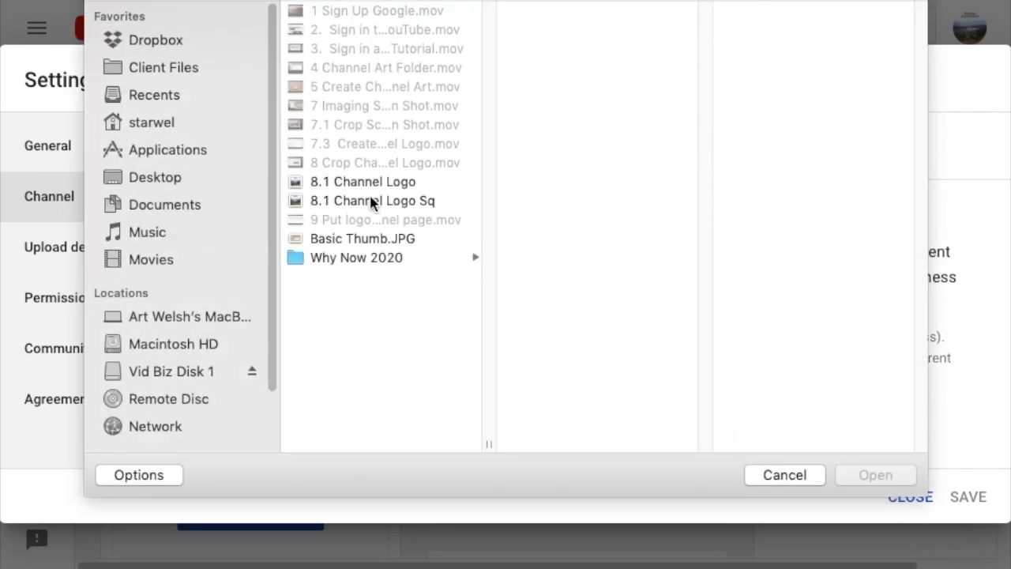
click(371, 200)
click(872, 474)
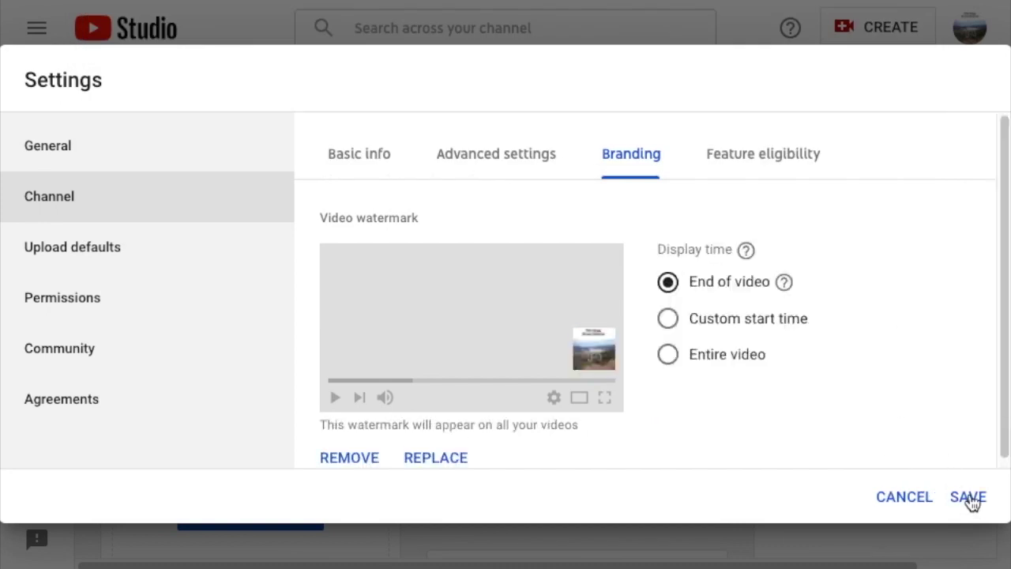
click(969, 497)
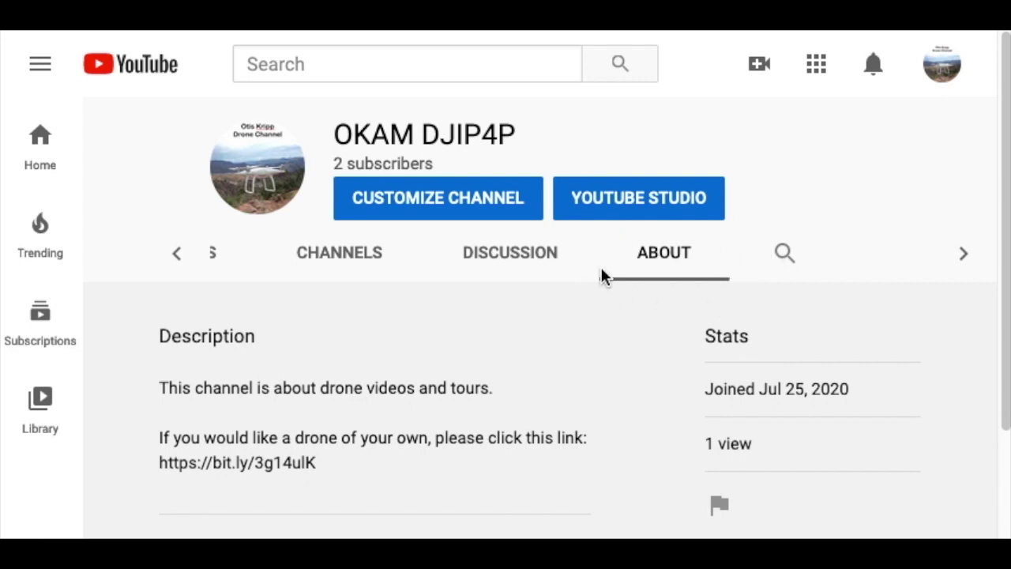
click(425, 202)
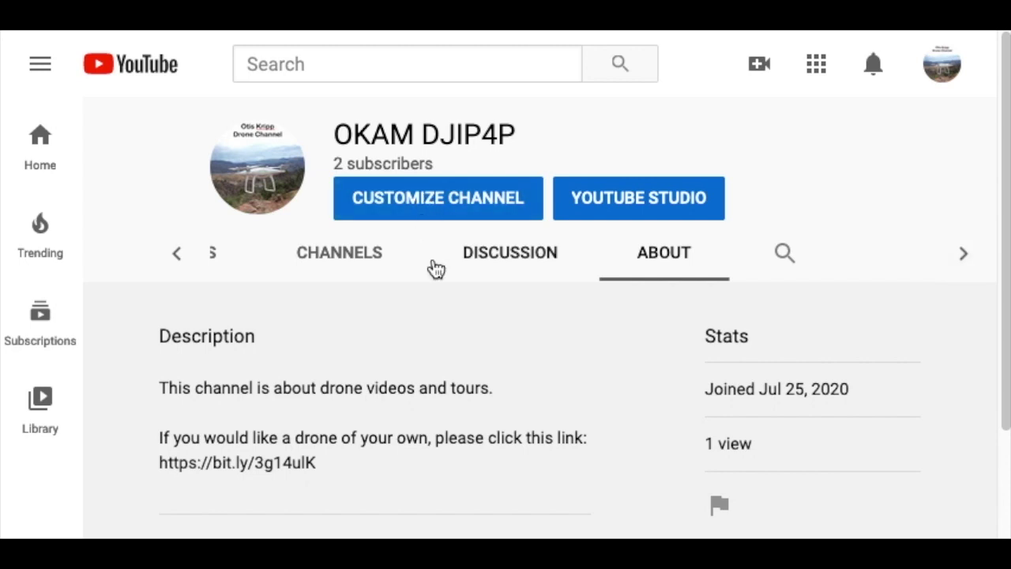
scroll(433, 288, down, 3)
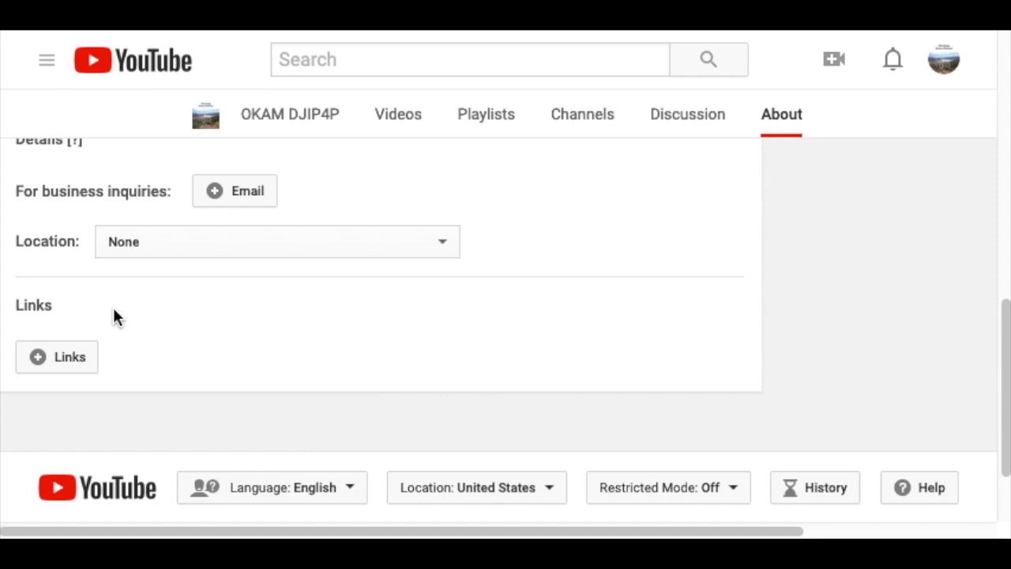
scroll(469, 361, up, 2)
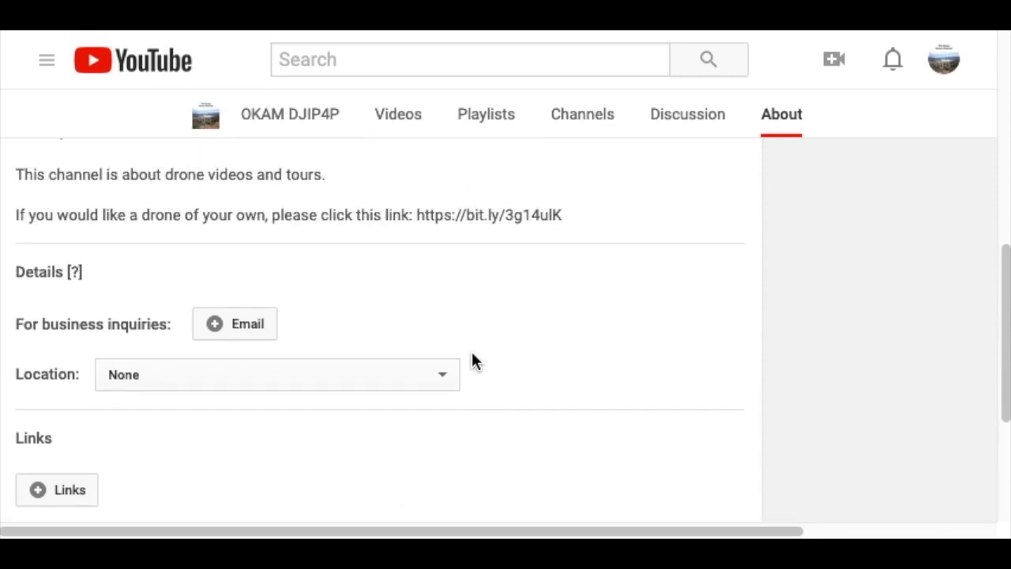
drag(417, 215, 560, 214)
click(560, 214)
drag(584, 251, 433, 248)
right_click(449, 248)
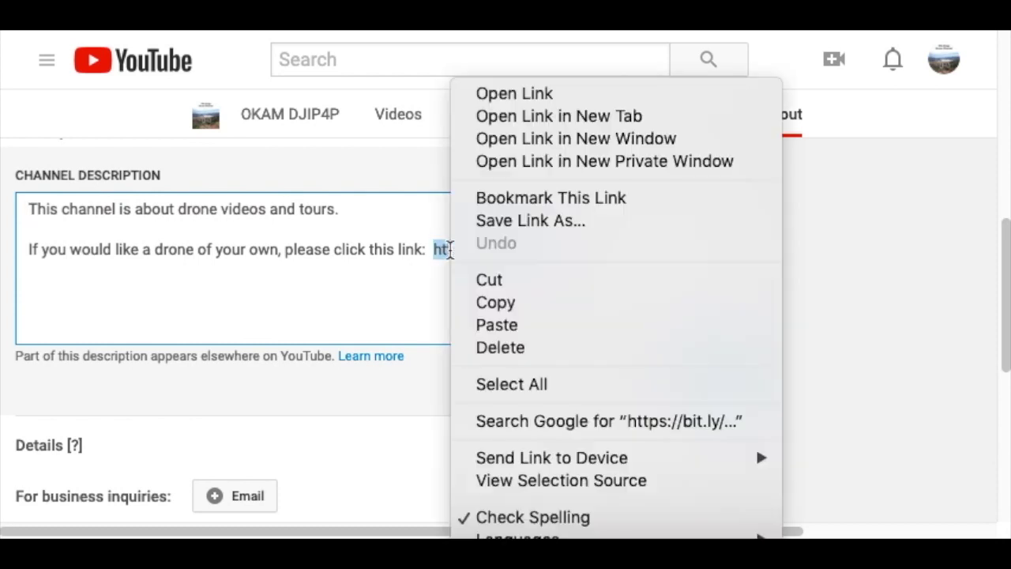
click(495, 303)
click(324, 452)
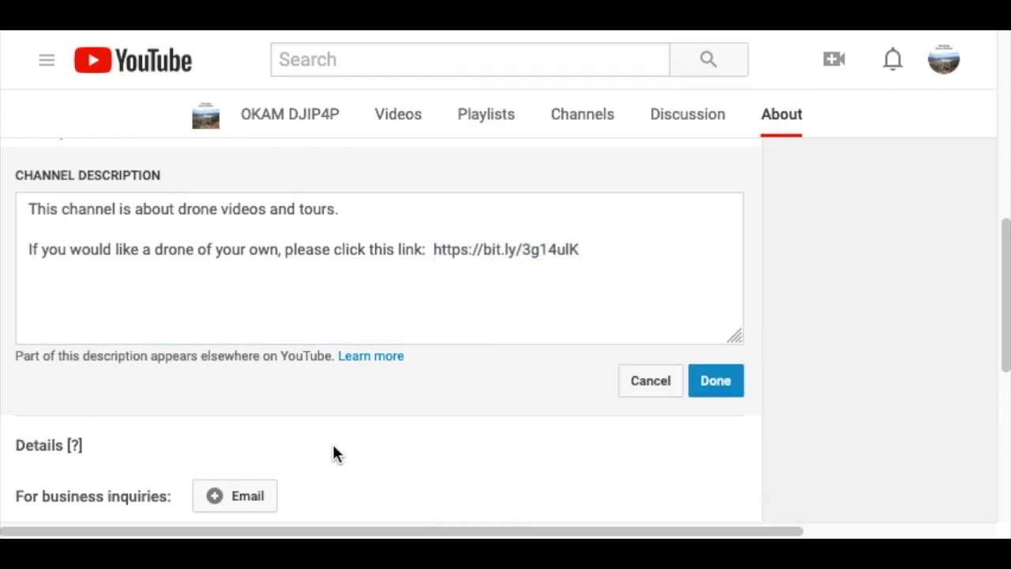
Add a new custom link to the channel's Links section and title it DJI Drones.
scroll(345, 440, down, 3)
scroll(198, 418, down, 1)
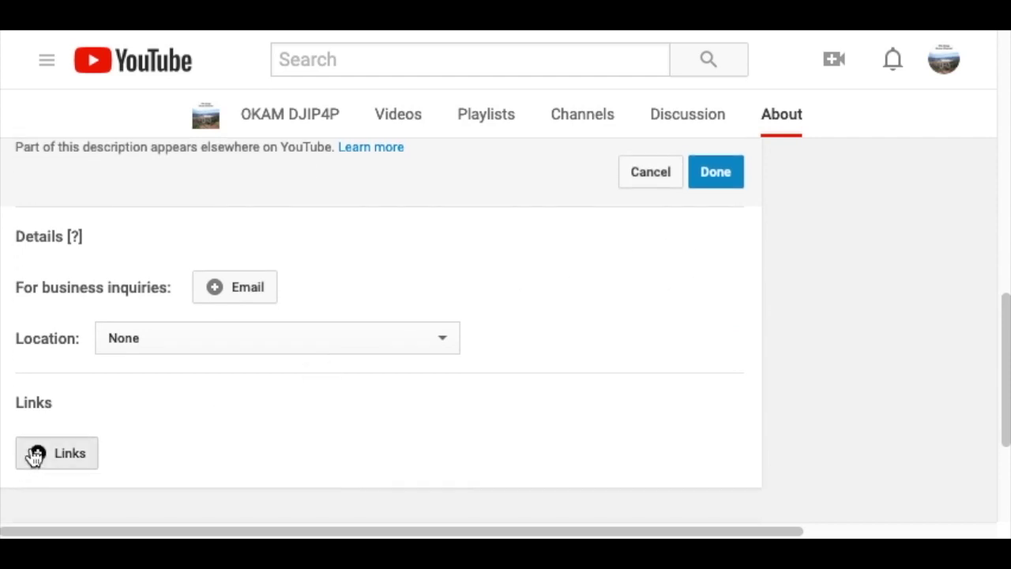
click(35, 452)
scroll(111, 482, down, 2)
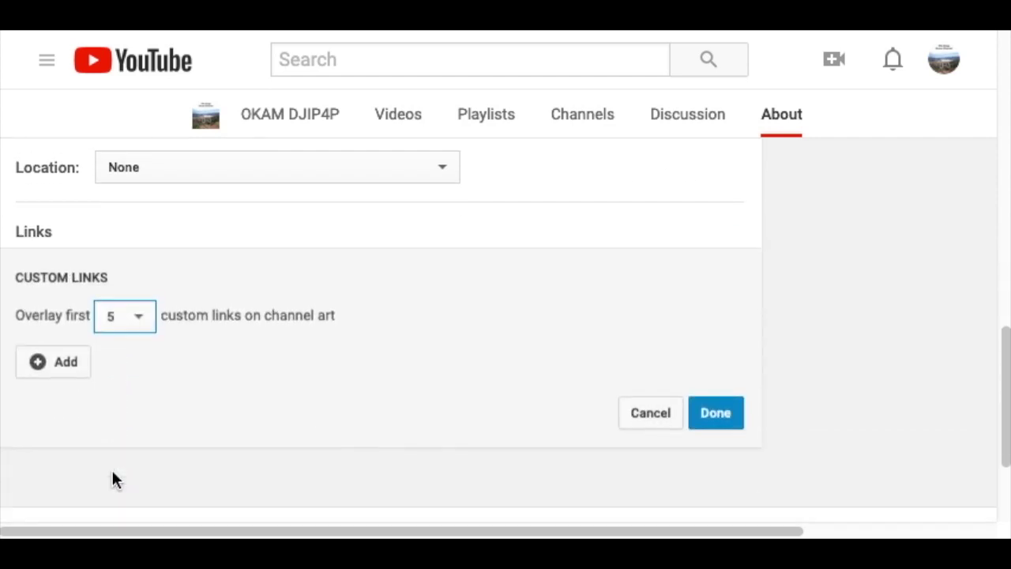
click(59, 363)
click(68, 361)
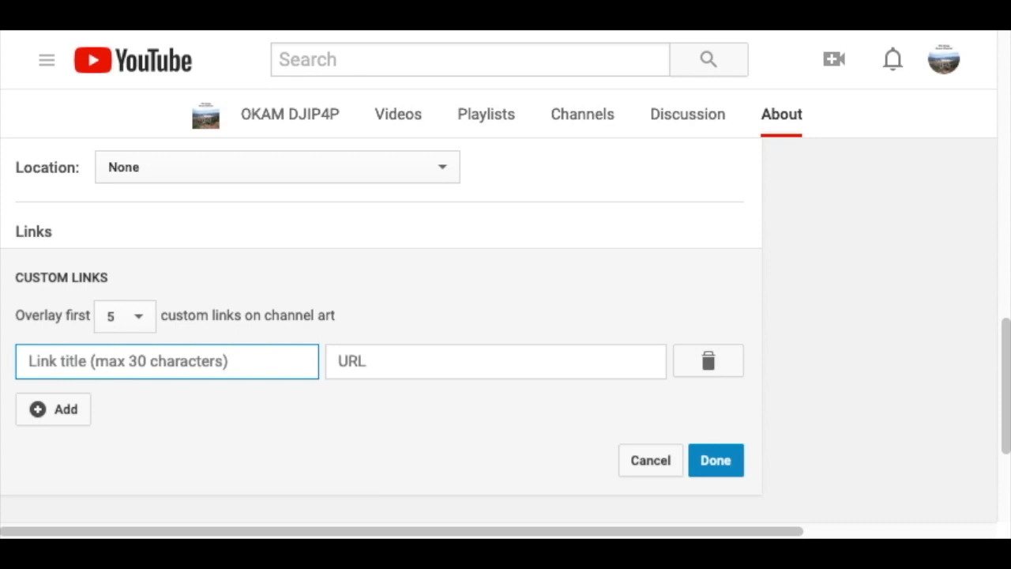
text(D)
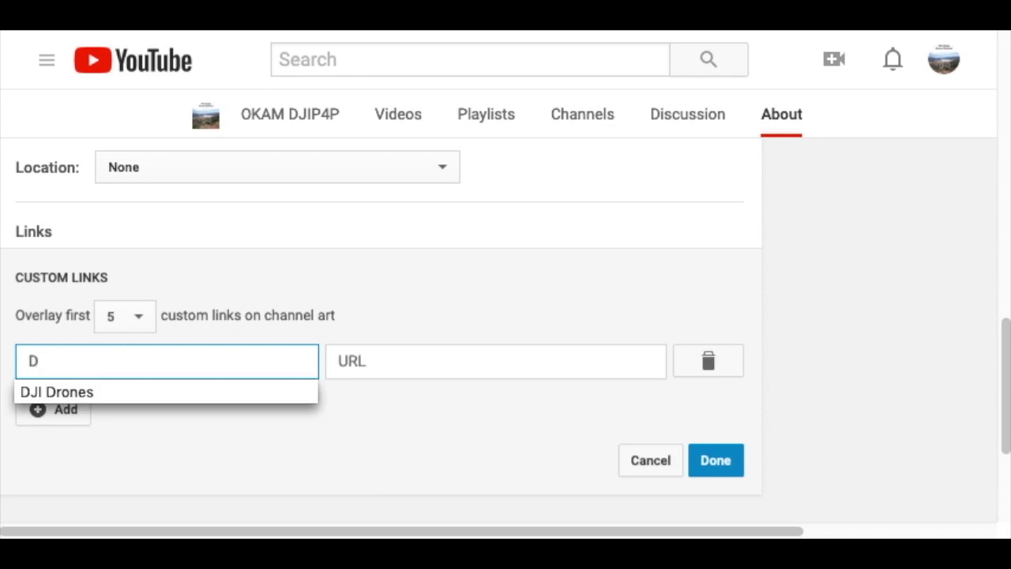
click(60, 394)
click(374, 364)
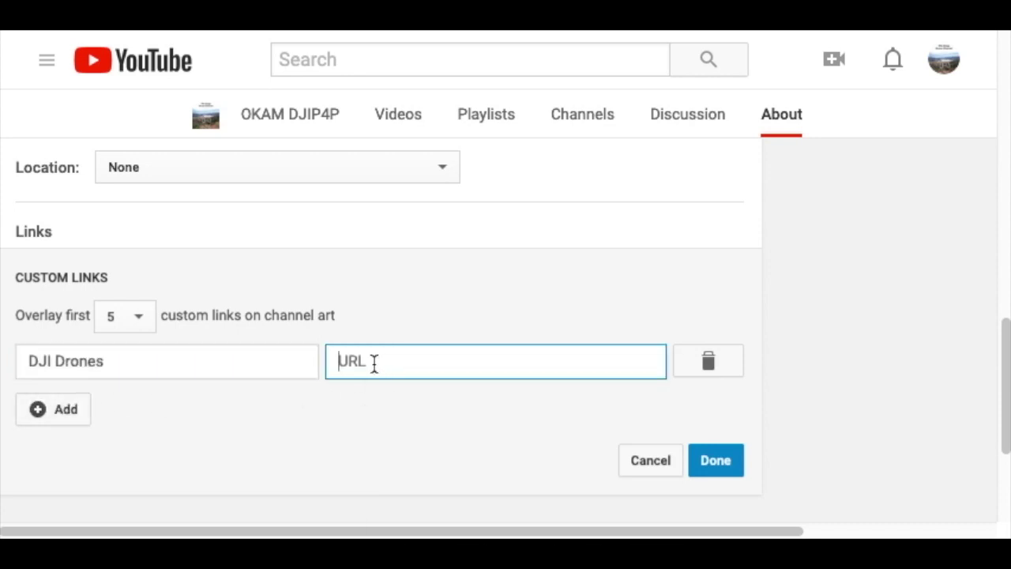
right_click(374, 364)
click(429, 454)
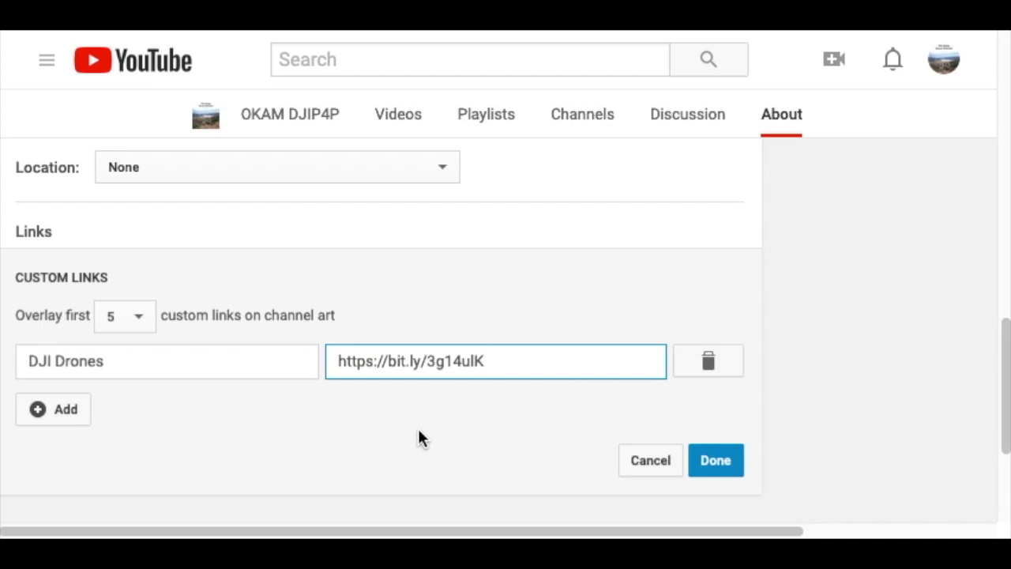
click(724, 462)
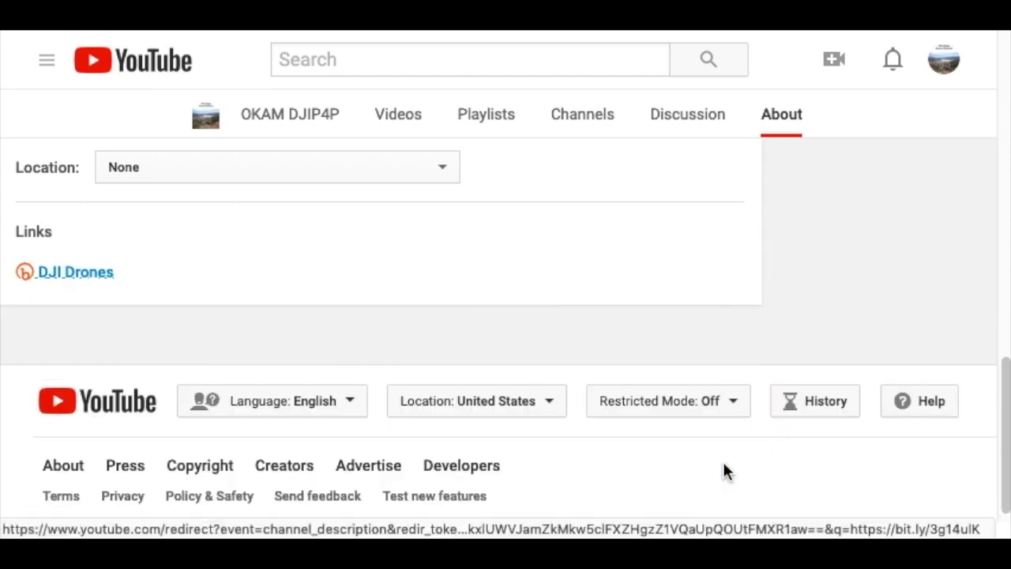
Finish editing the channel description and save it.
scroll(685, 389, up, 6)
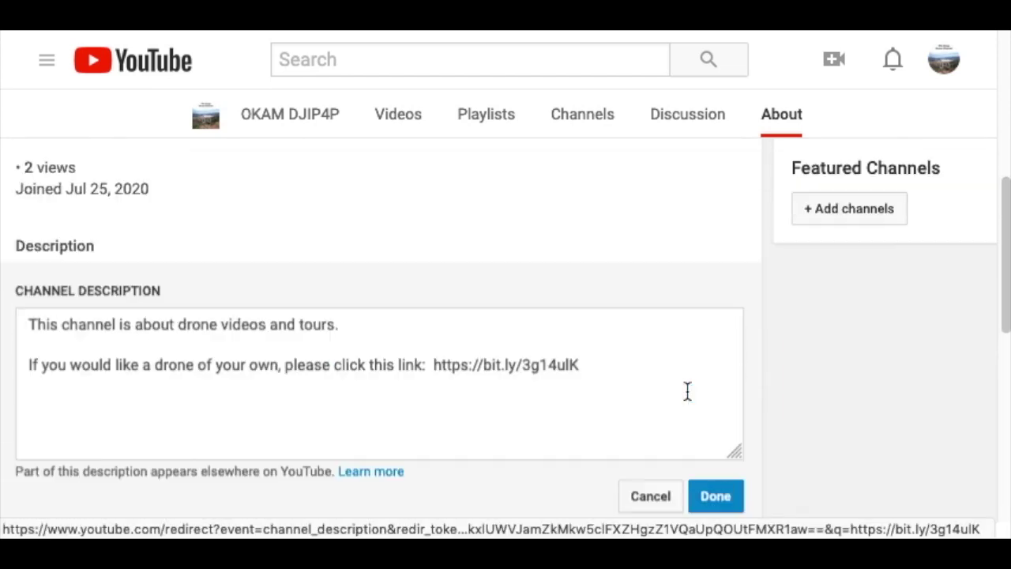
scroll(686, 390, up, 1)
scroll(749, 454, down, 2)
click(739, 441)
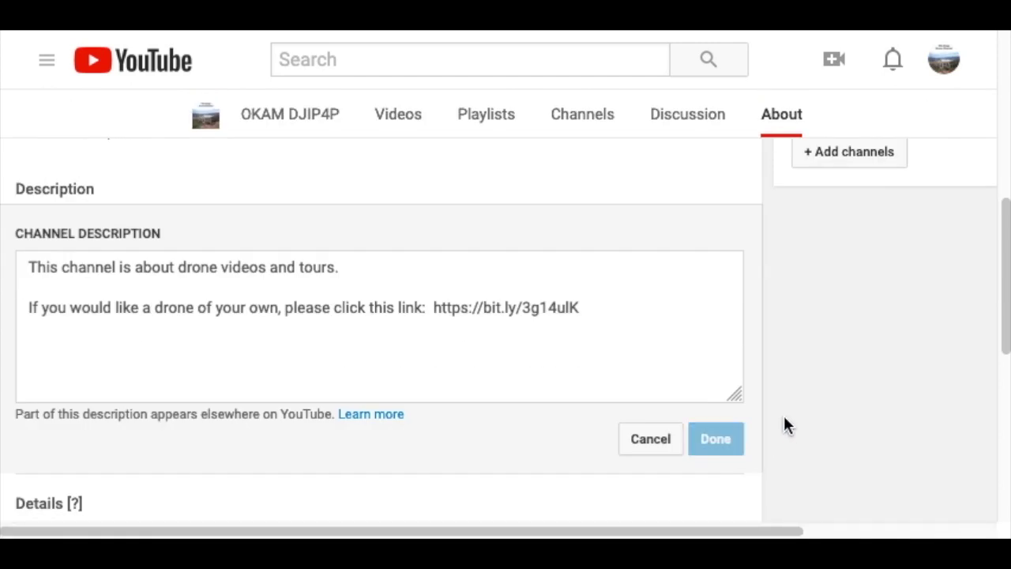